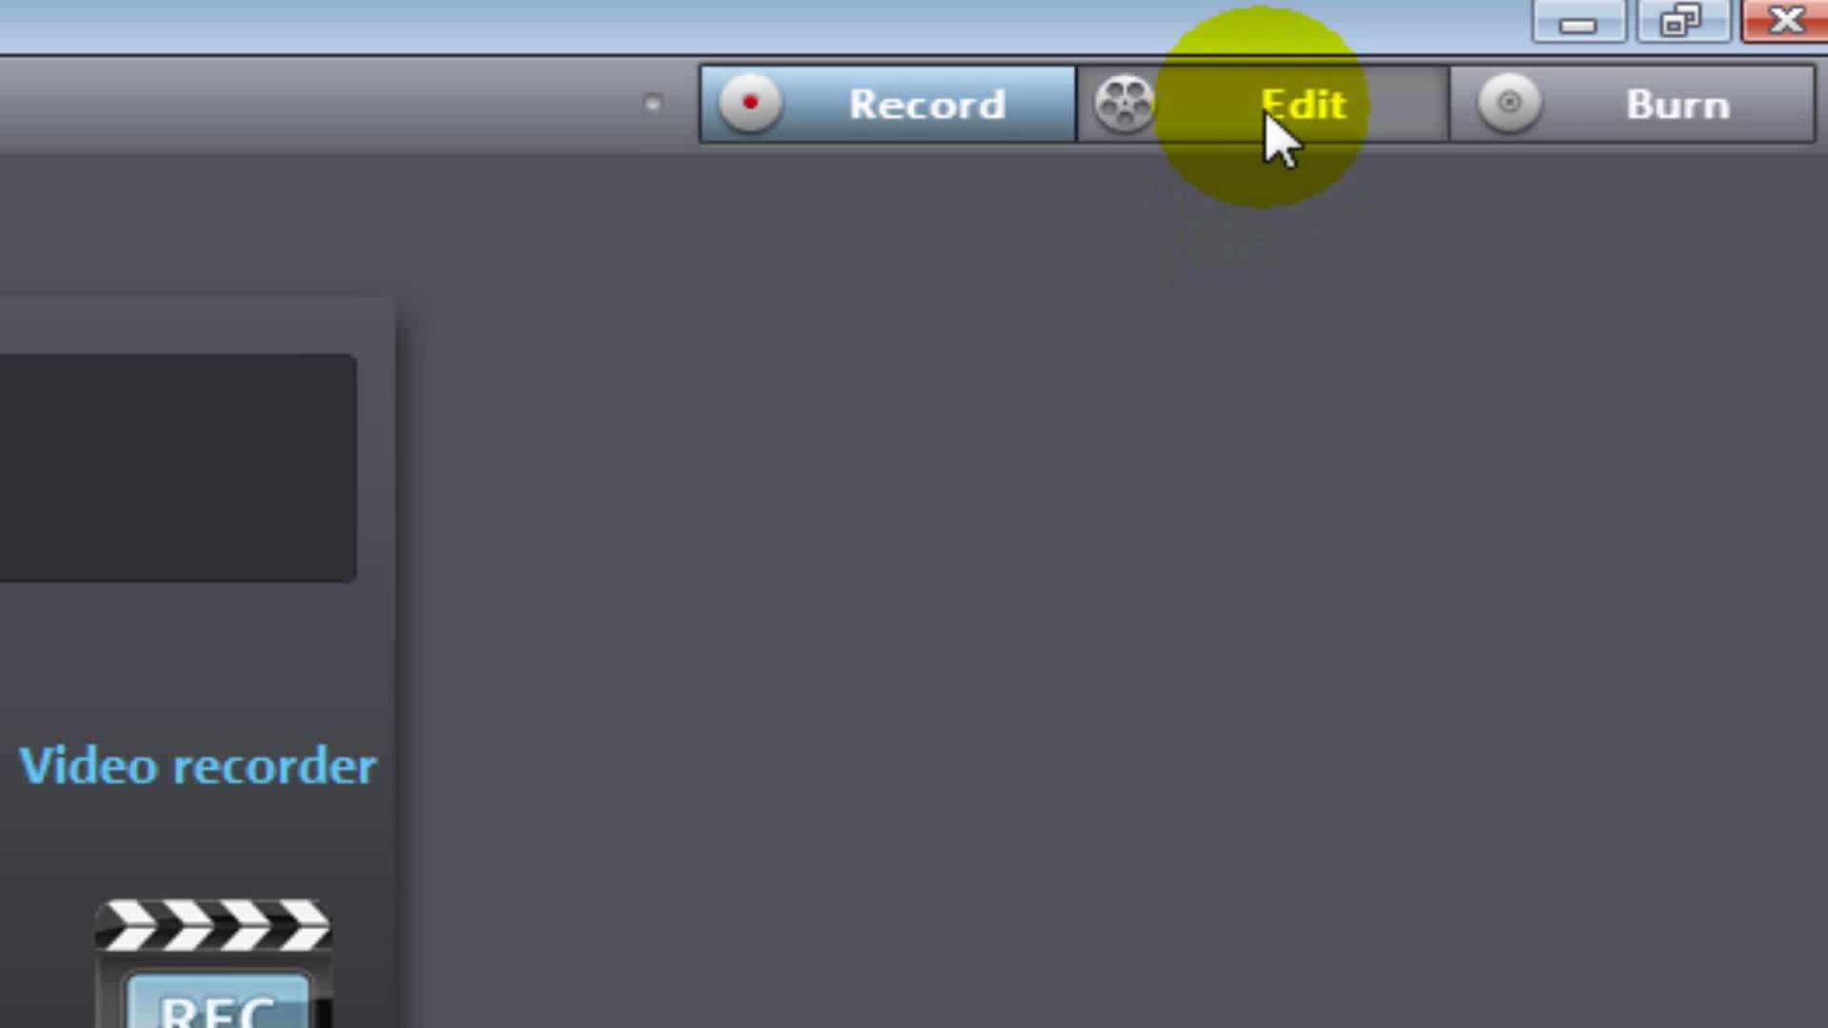
Switch the 2009-06-09 project from the Record start screen to Edit mode.
{"action": "left_click", "coordinate": [1647, 37]}
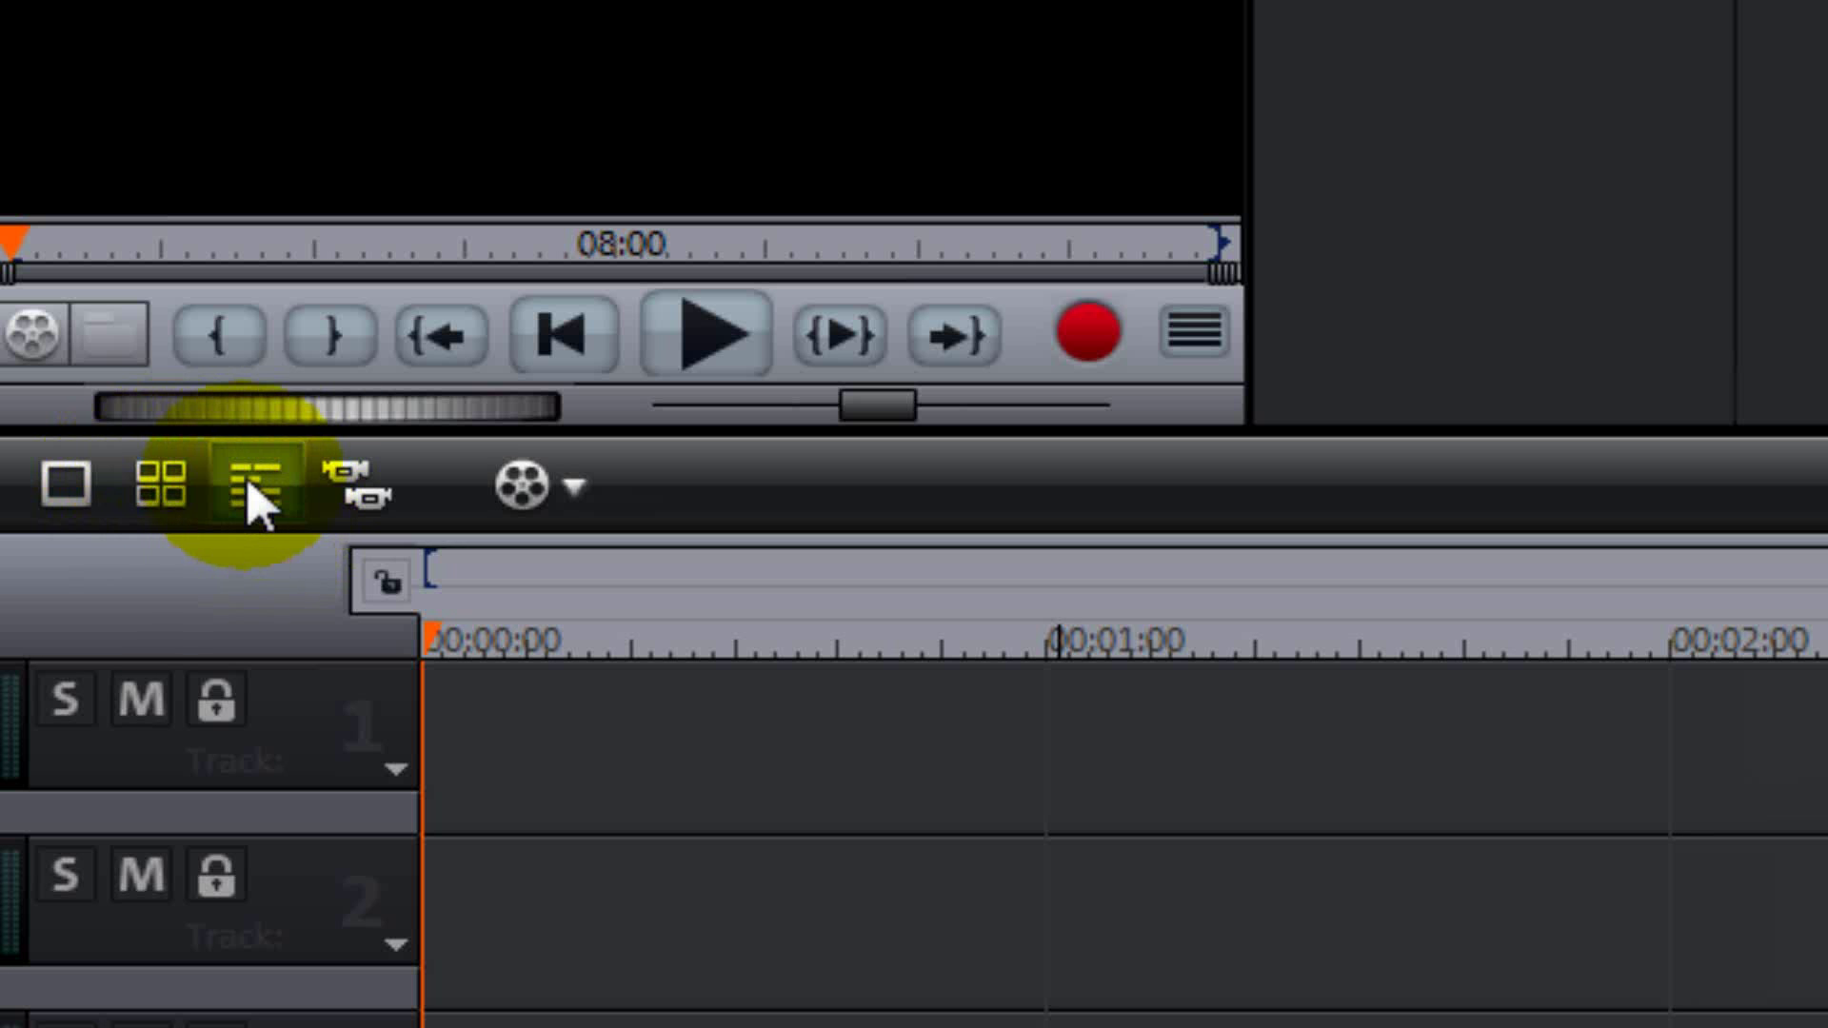
Show the arranger as a timeline of separate numbered tracks.
{"action": "left_click", "coordinate": [89, 460]}
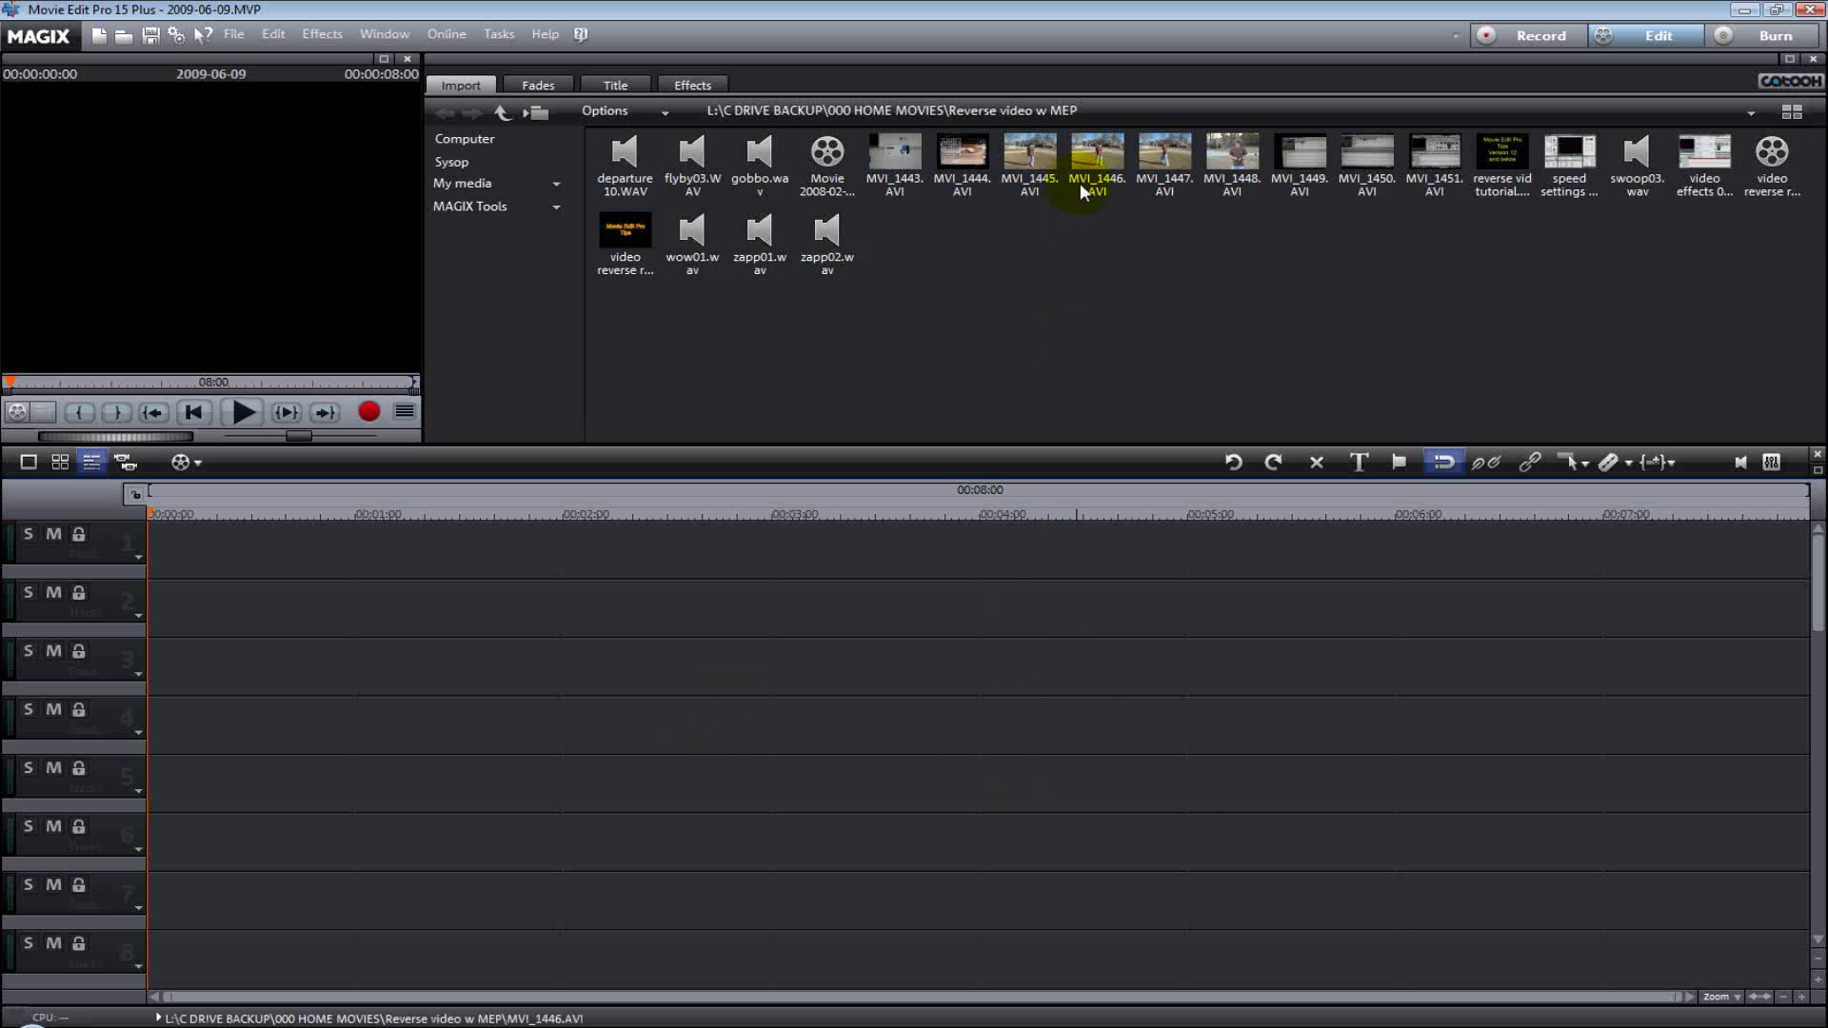
Drag MVI_1446.AVI from the Import browser to the start of track 1.
{"action": "left_click_drag", "start_coordinate": [1095, 157], "coordinate": [221, 558]}
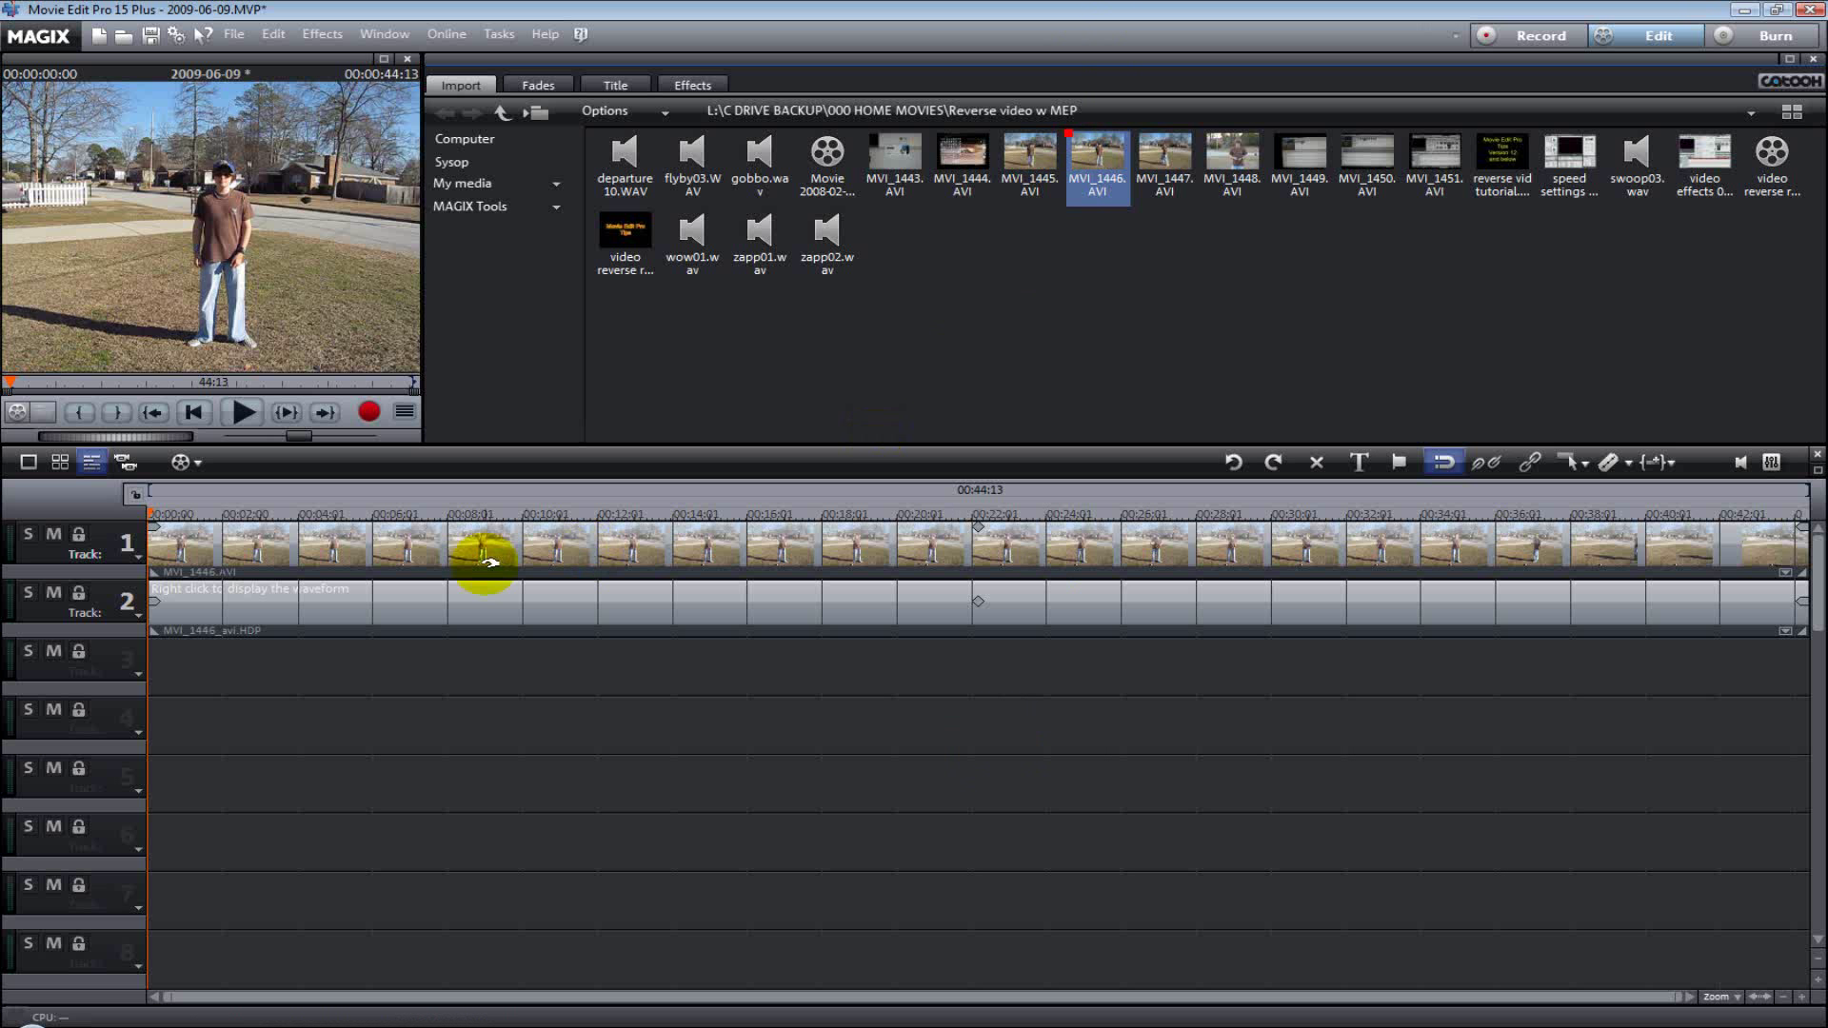
{"action": "left_click", "coordinate": [1090, 170]}
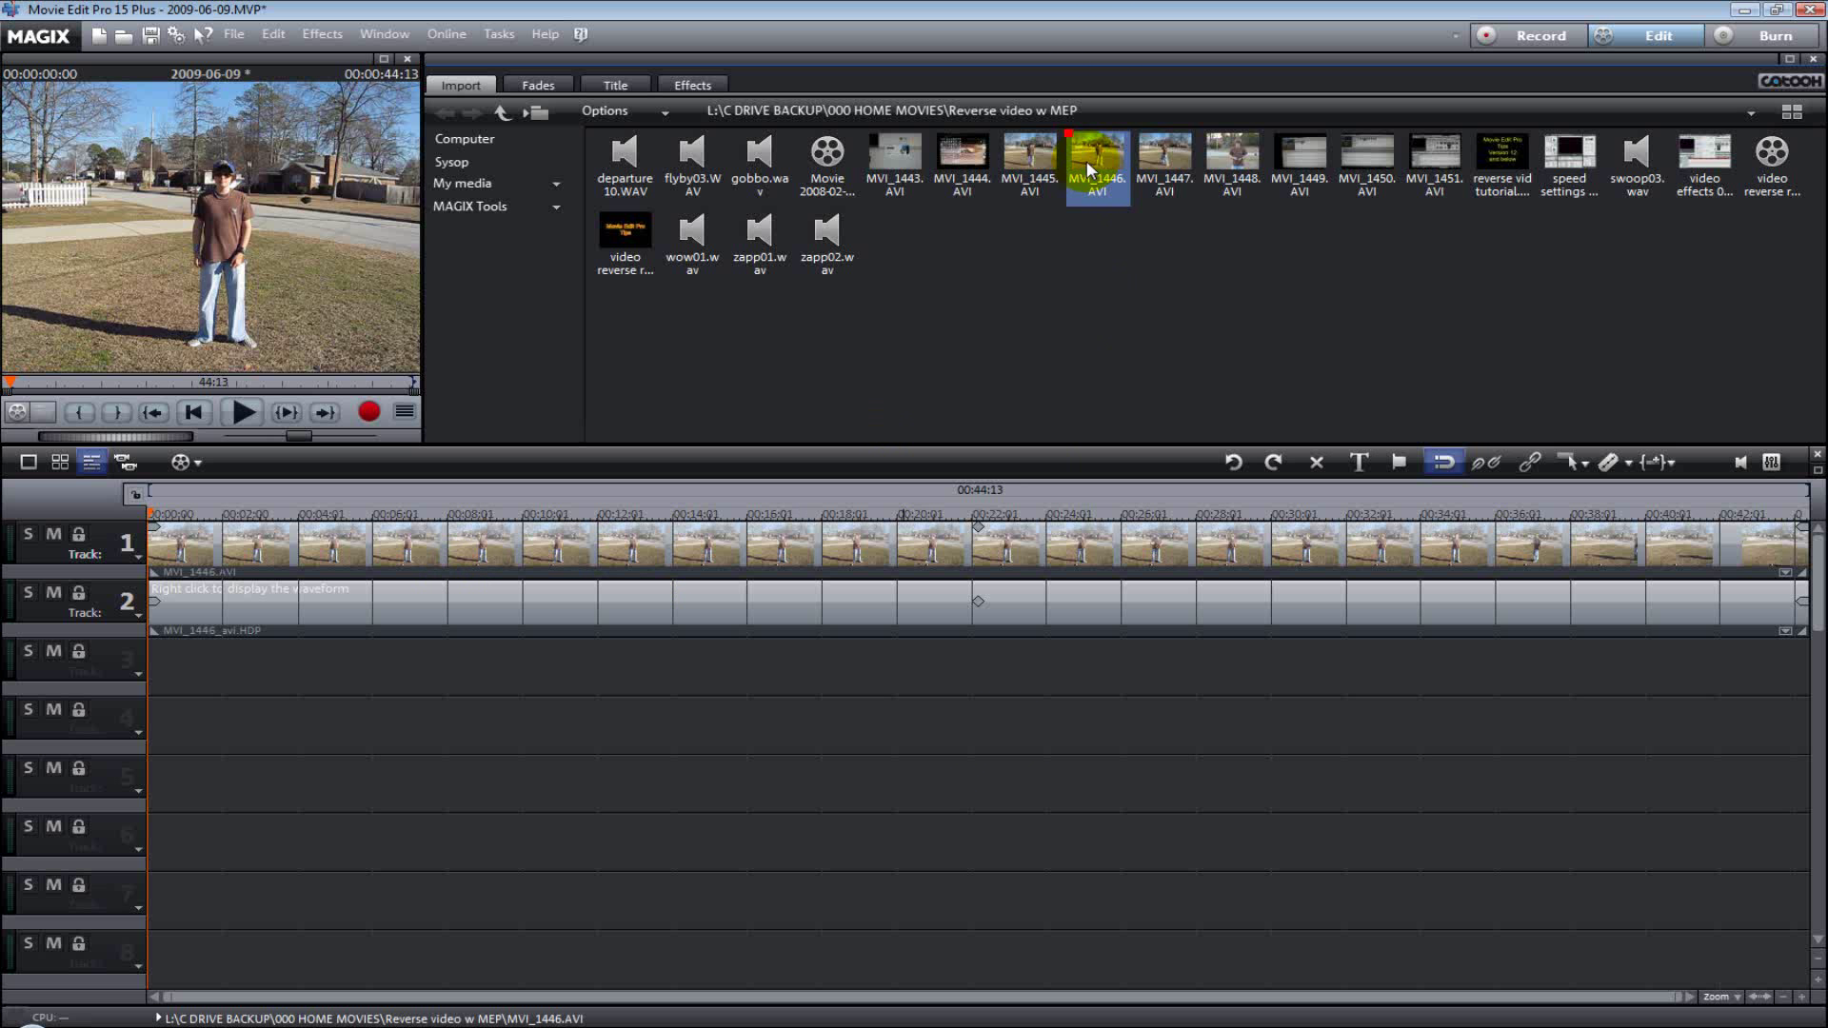
{"action": "left_click_drag", "start_coordinate": [1090, 169], "coordinate": [156, 679]}
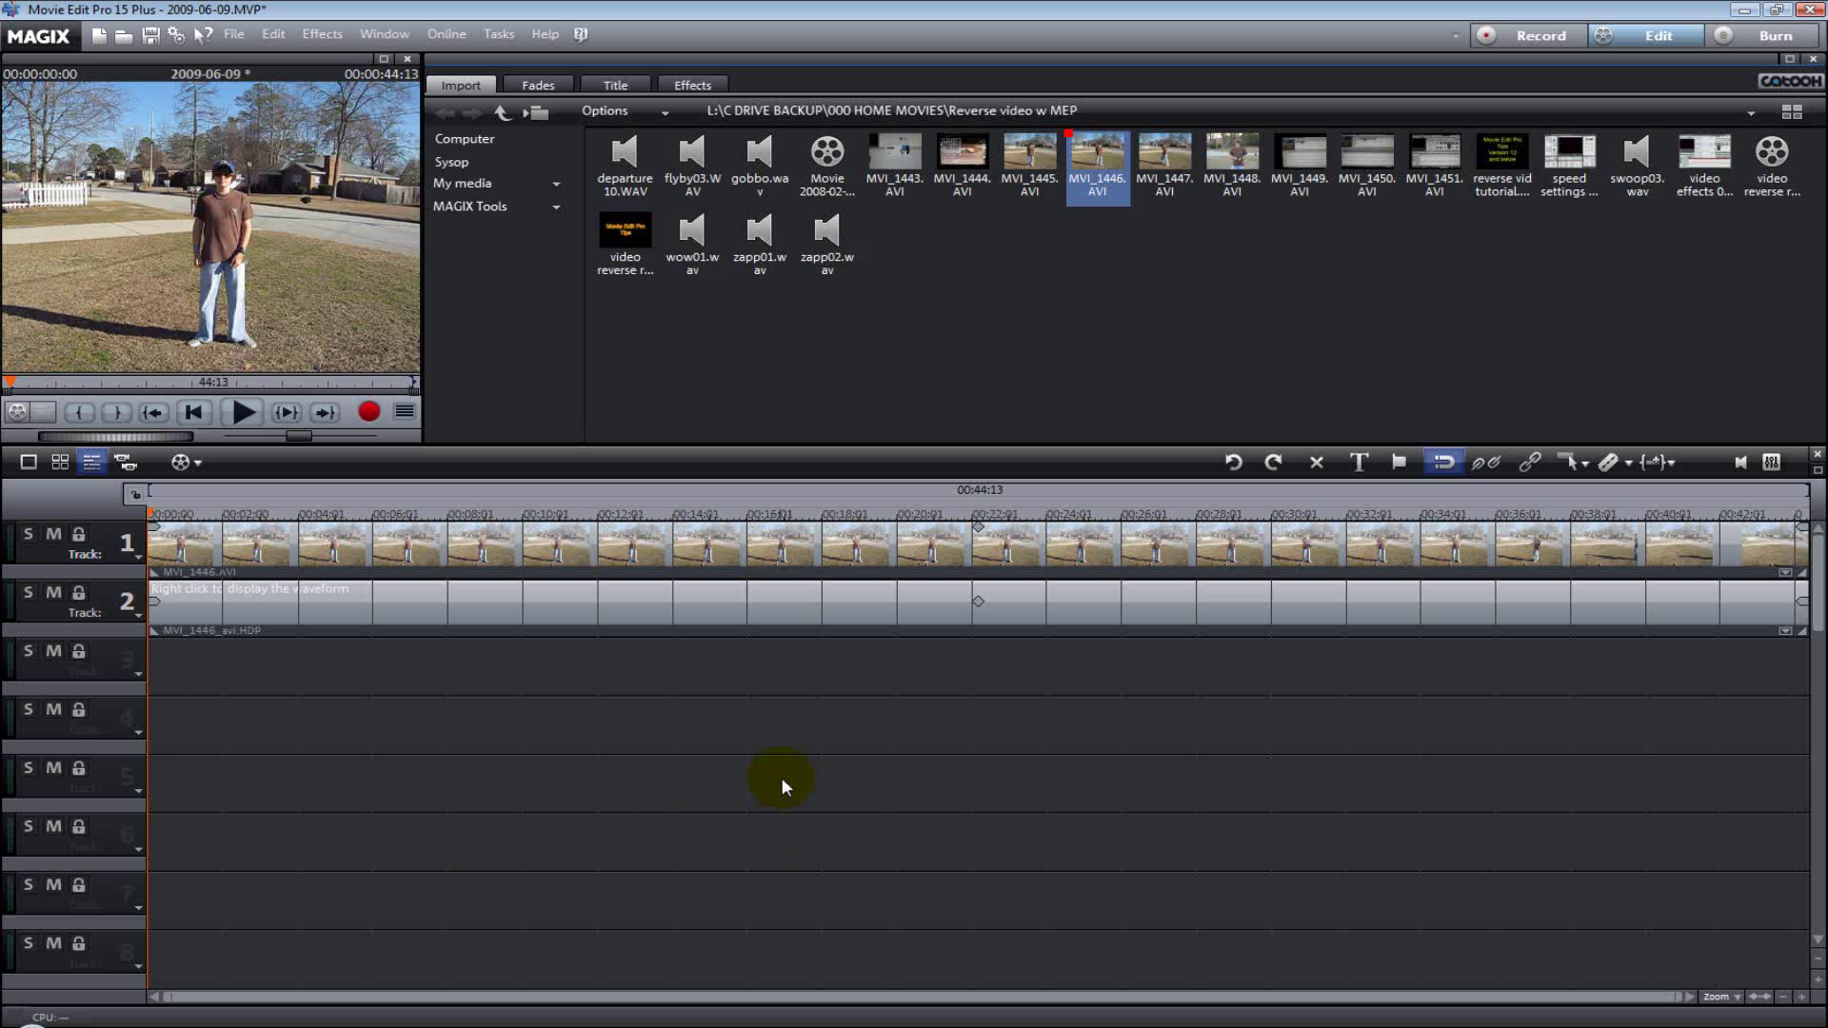
Select the MVI_1446 clip with its audio and bring up its context menu.
{"action": "left_click", "coordinate": [912, 574]}
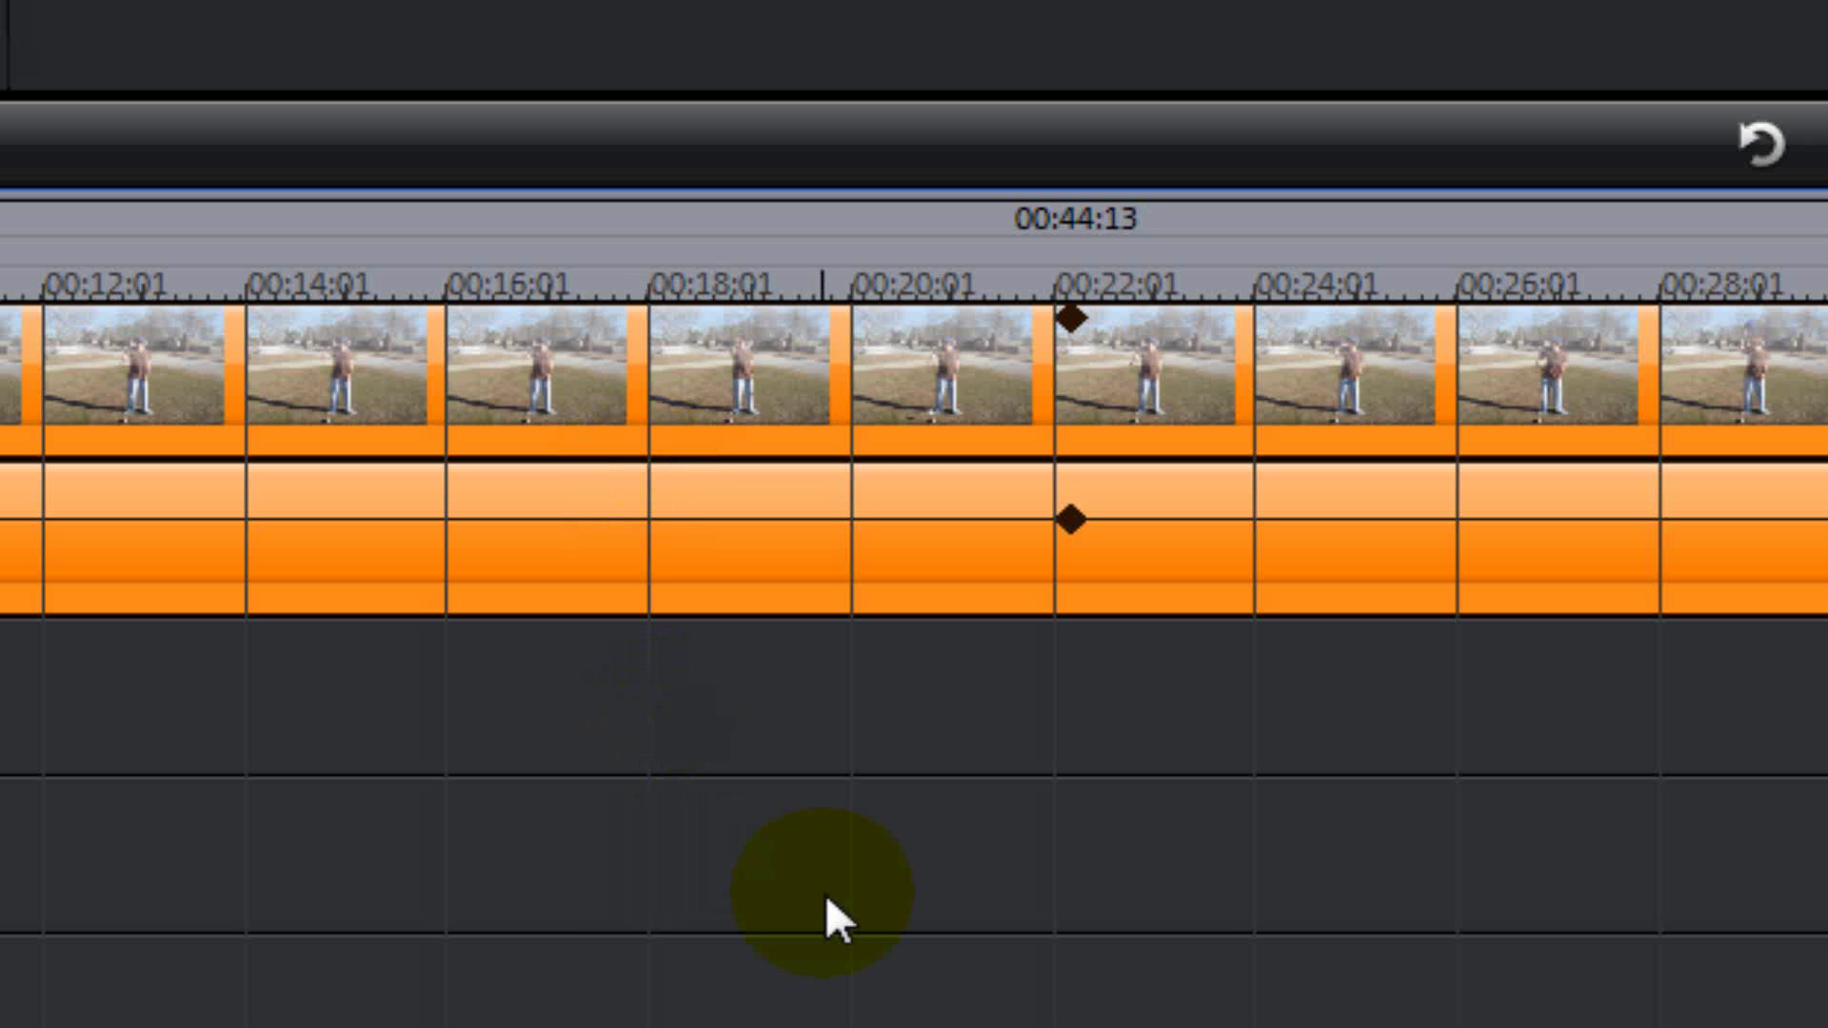
{"action": "left_click", "coordinate": [690, 758]}
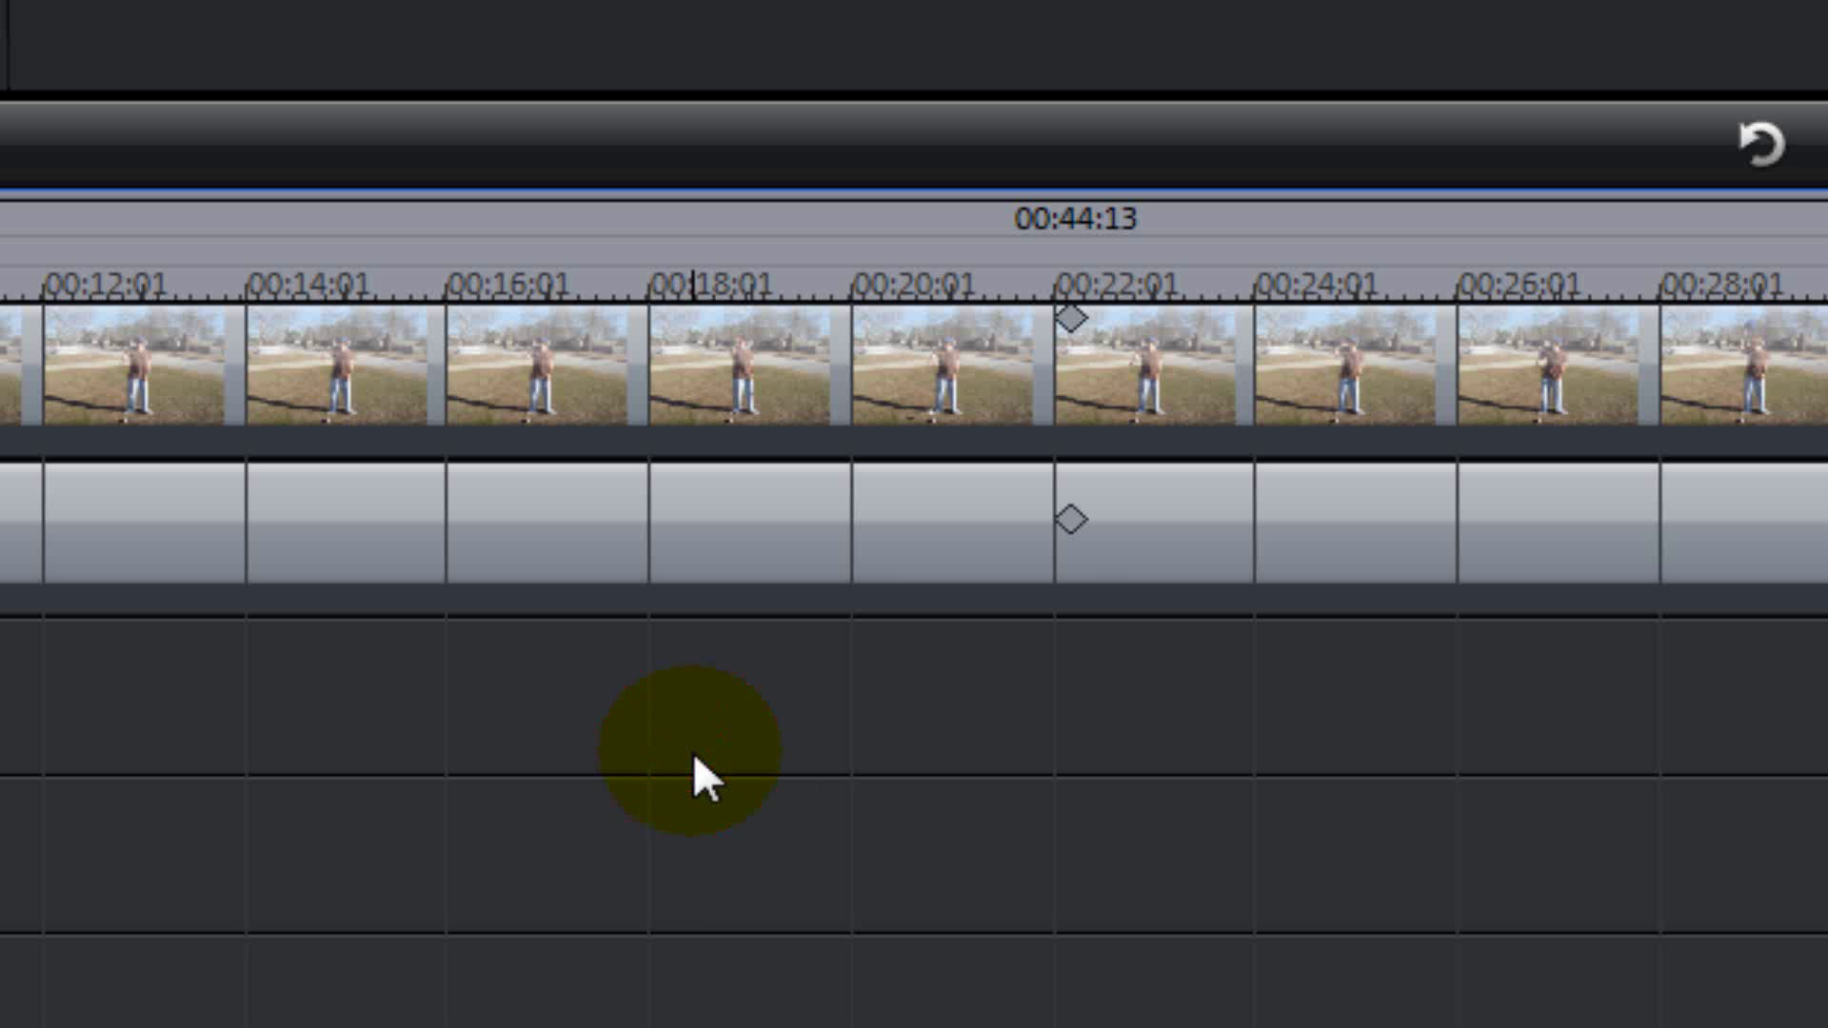
{"action": "left_click", "coordinate": [950, 472]}
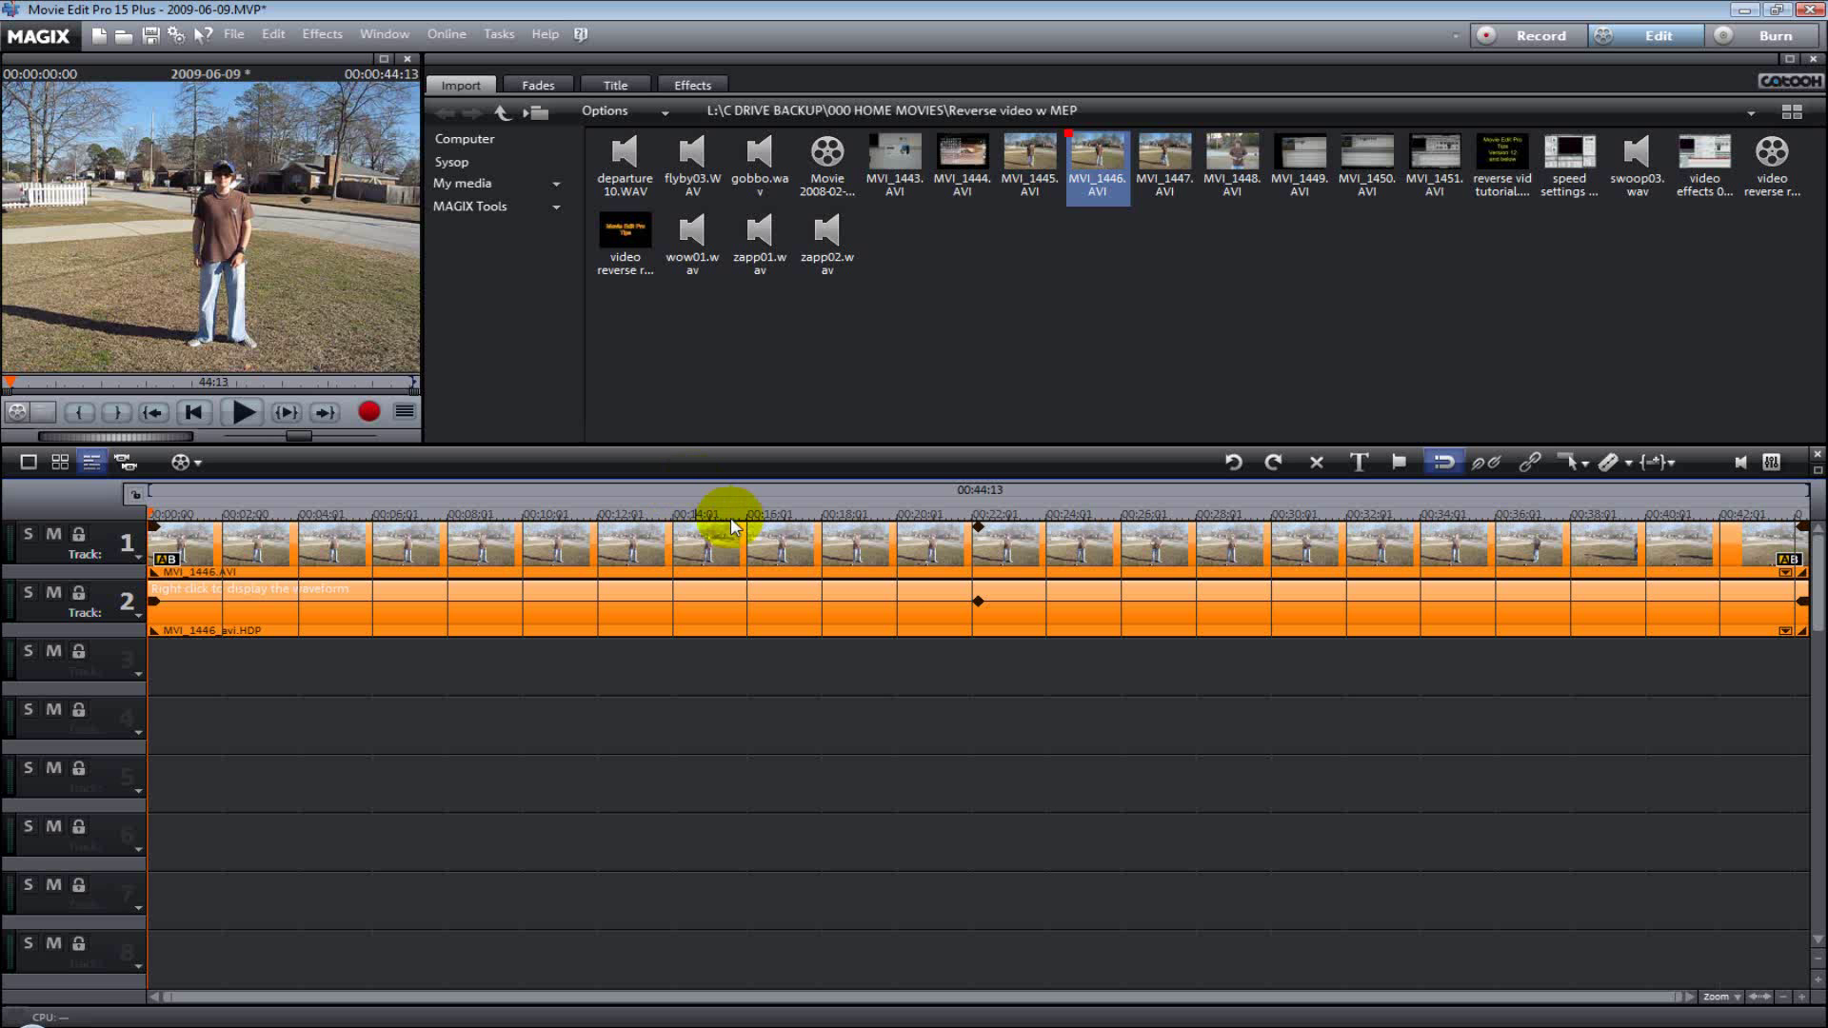
{"action": "right_click", "coordinate": [790, 550]}
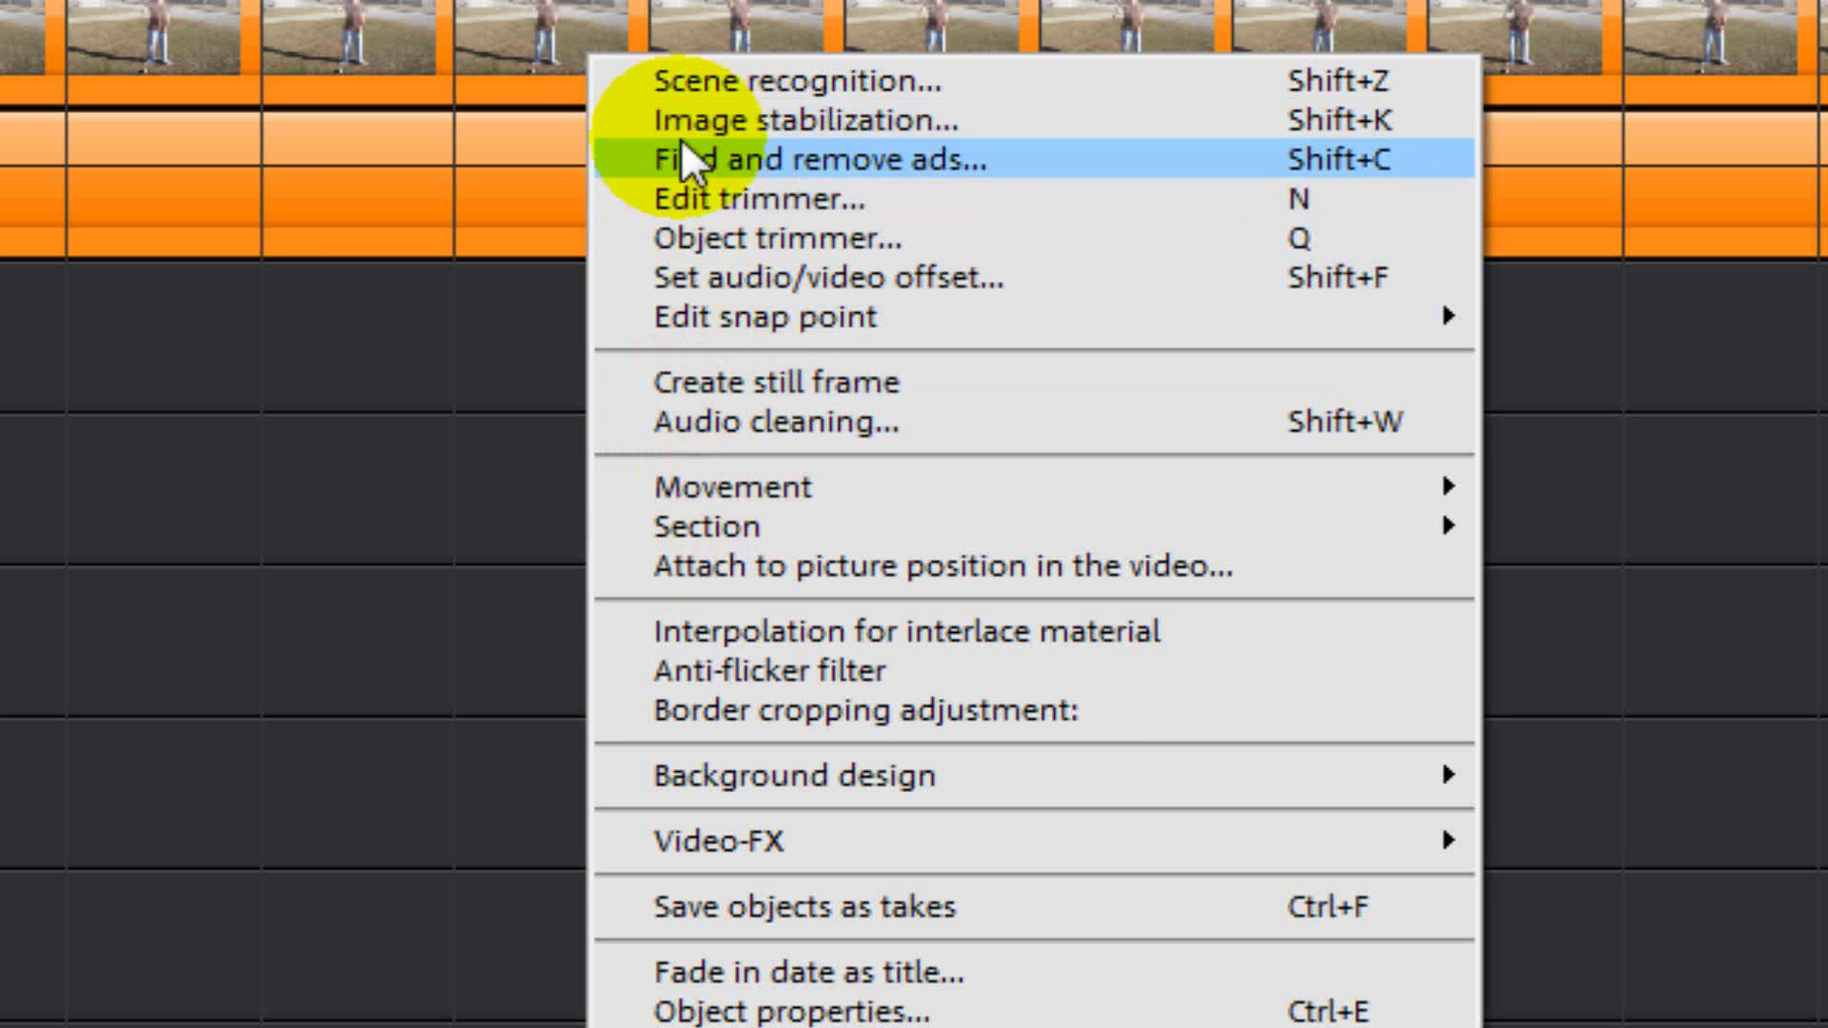
{"action": "left_click", "coordinate": [386, 31]}
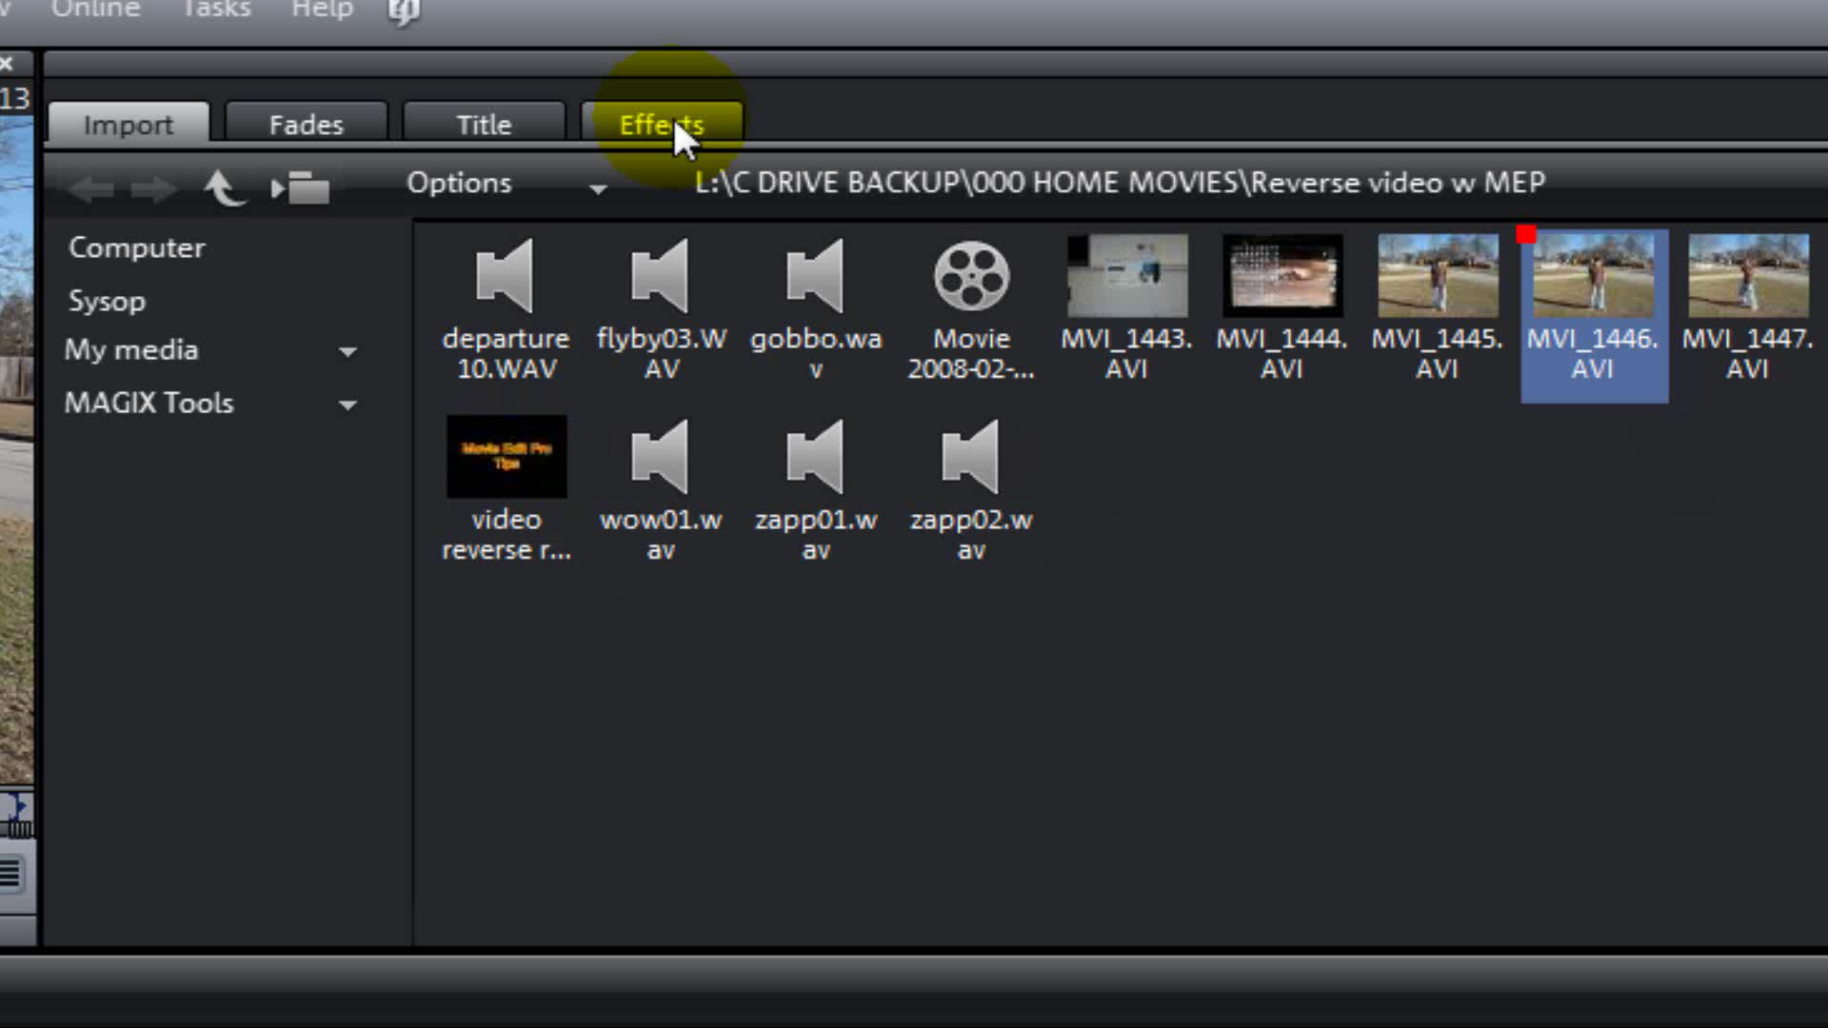
Show the Speed video effect for MVI_1446.AVI, currently at factor 1.00.
{"action": "left_click", "coordinate": [672, 119]}
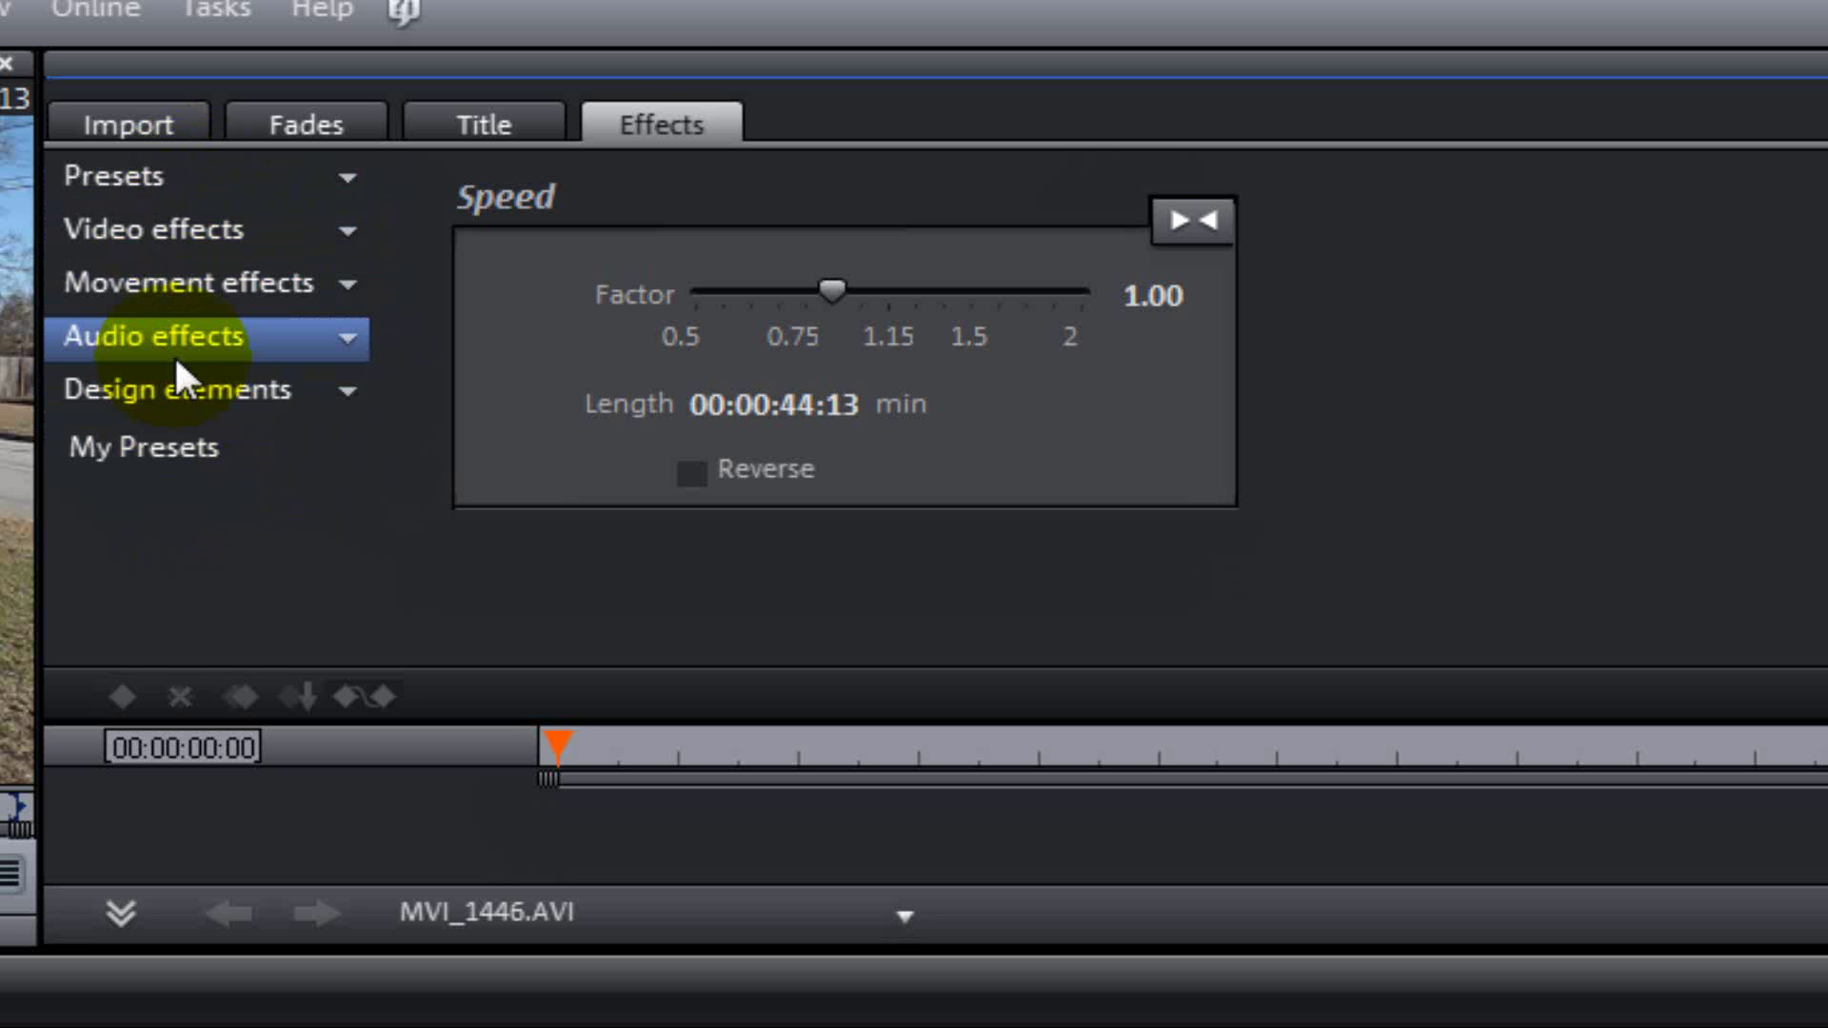
{"action": "left_click", "coordinate": [333, 234]}
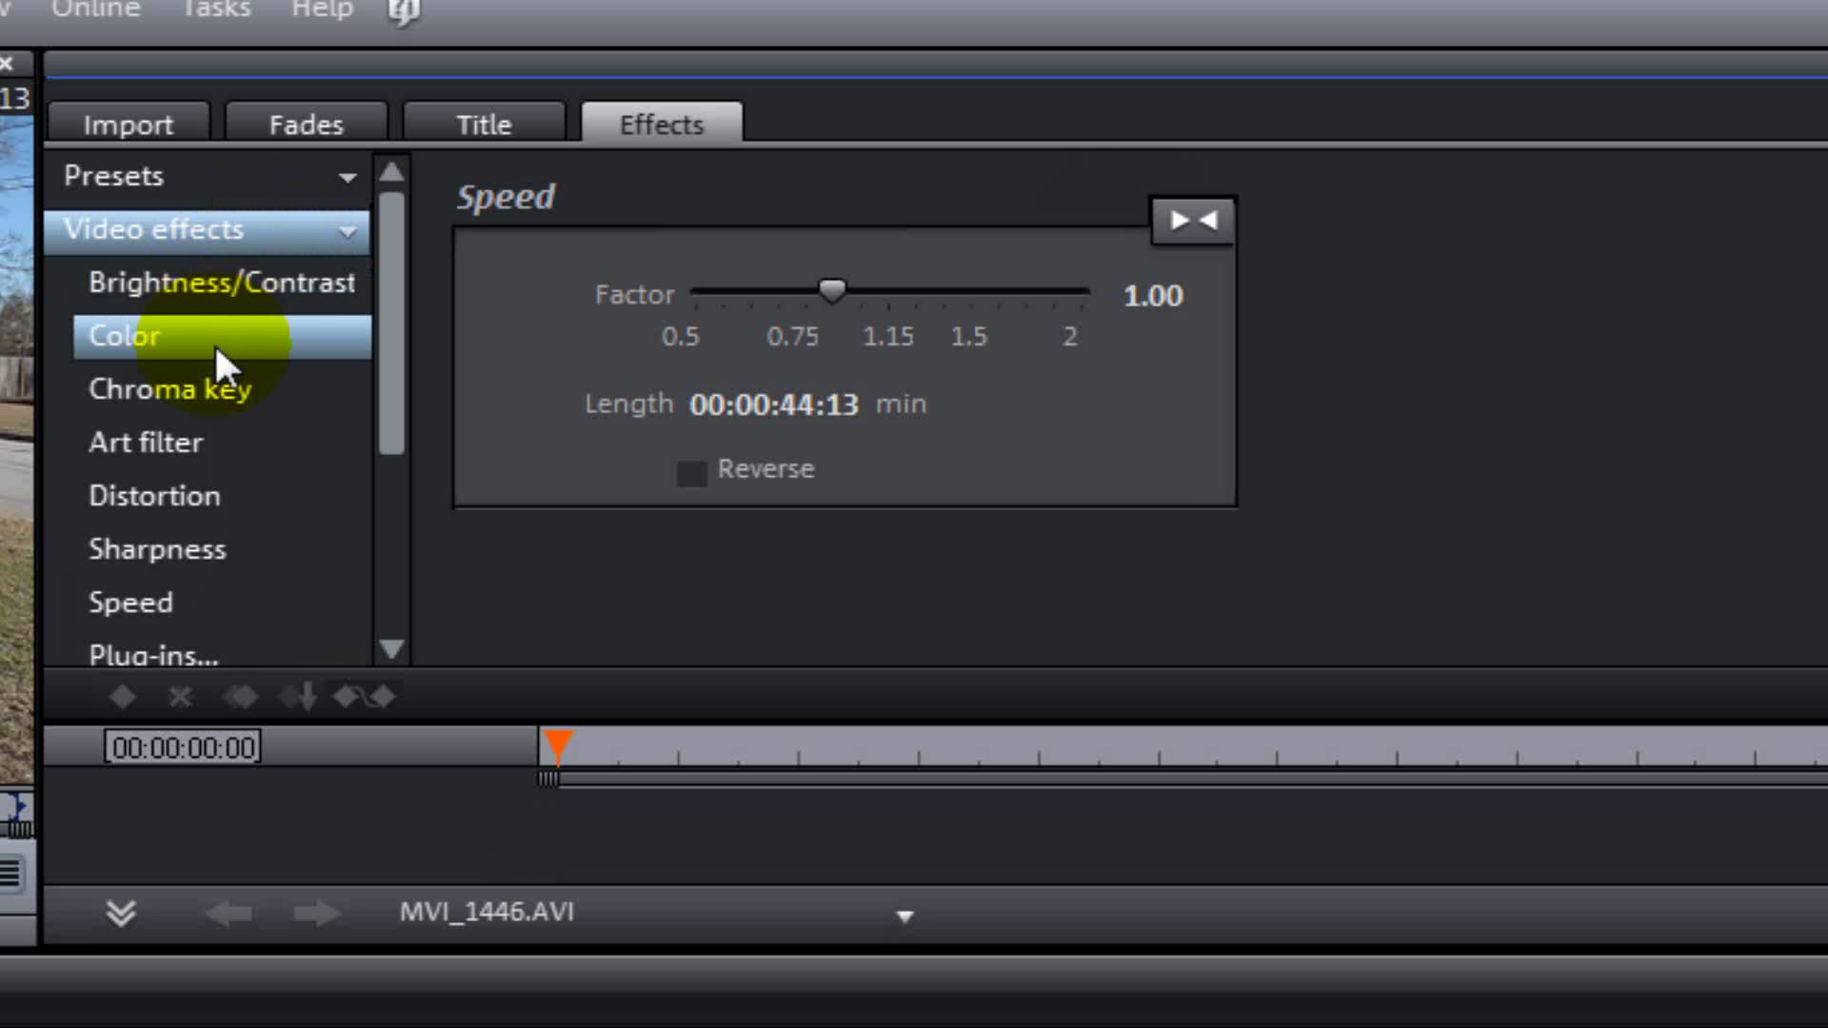
{"action": "left_click", "coordinate": [179, 596]}
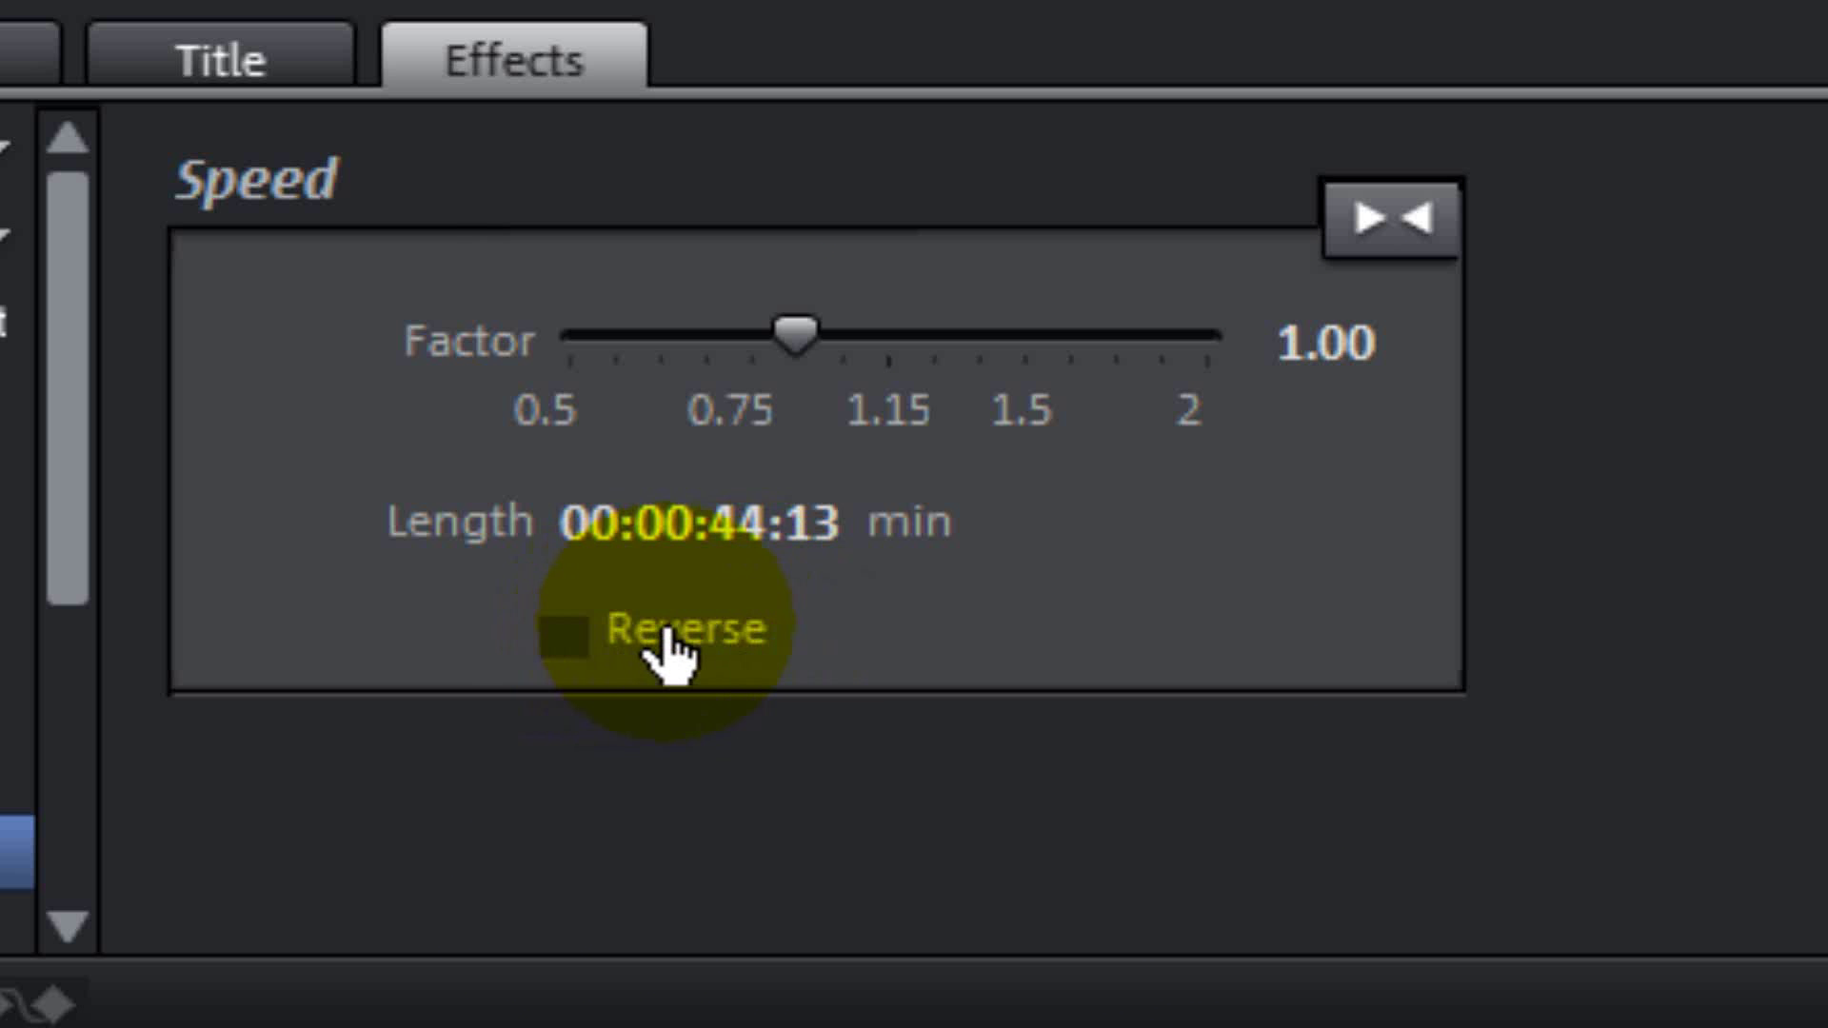
{"action": "left_click", "coordinate": [570, 636]}
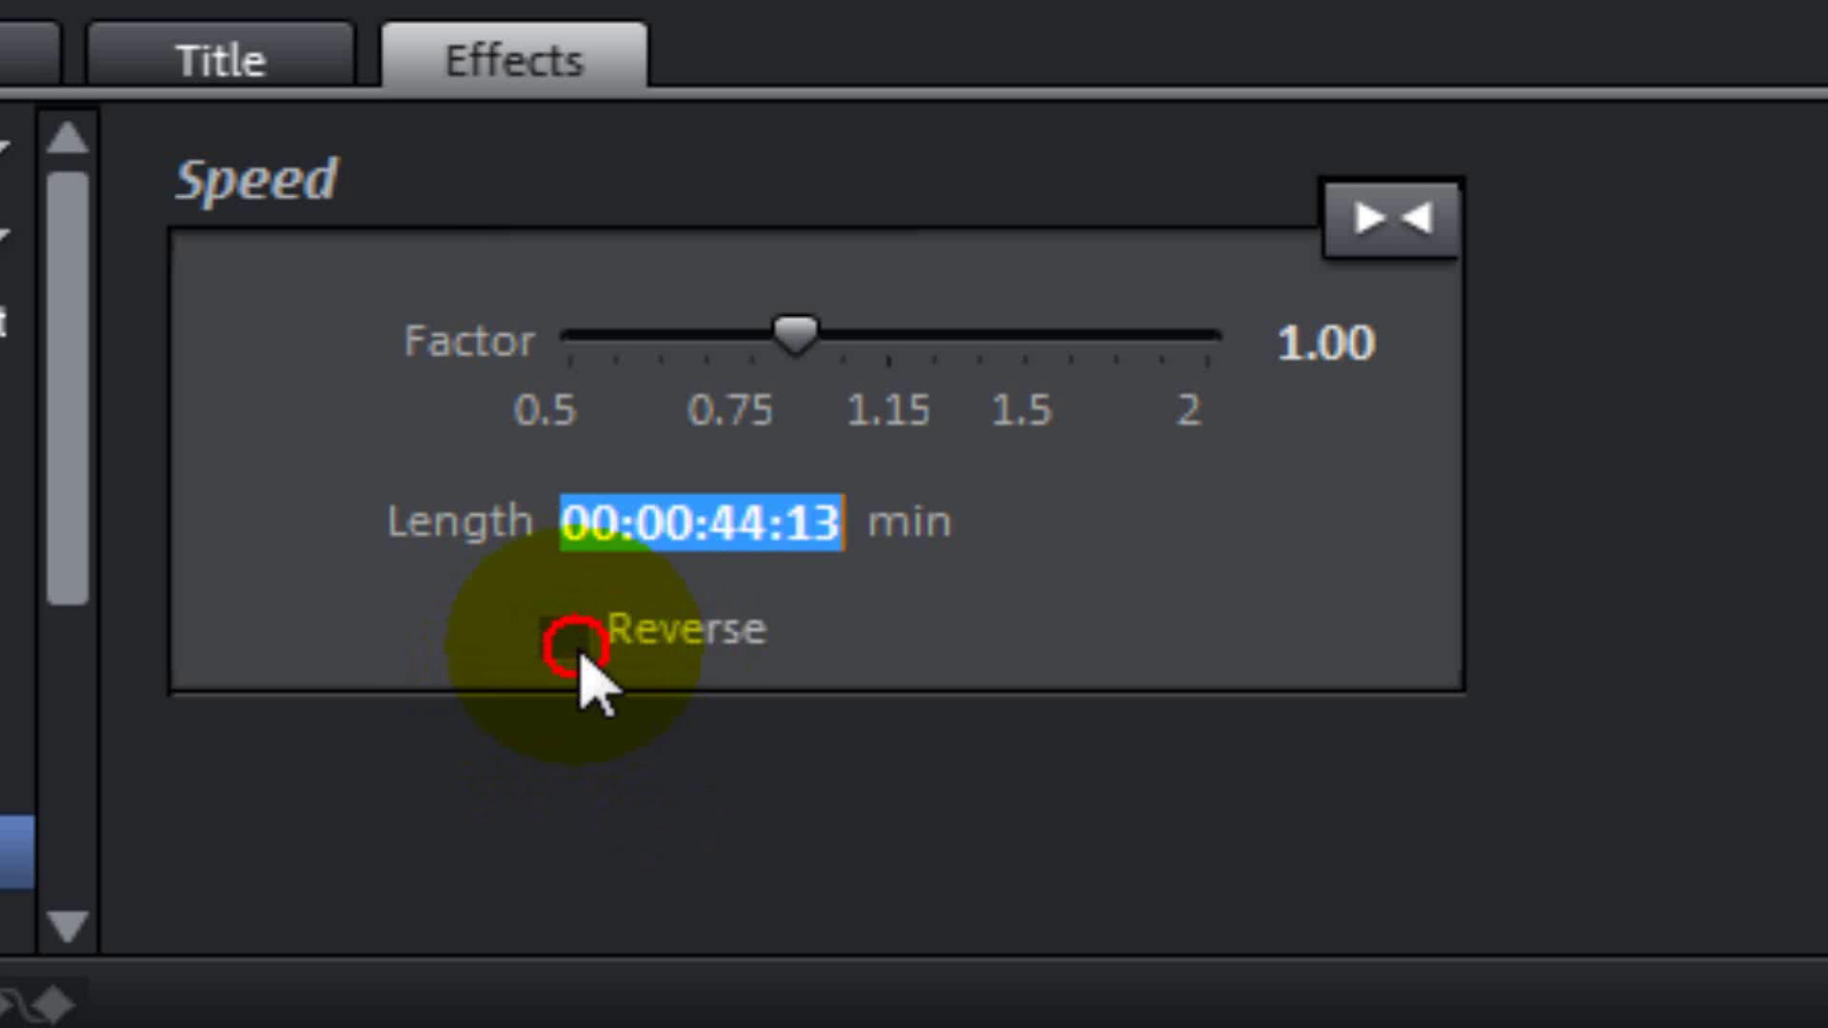
{"action": "left_click", "coordinate": [566, 638]}
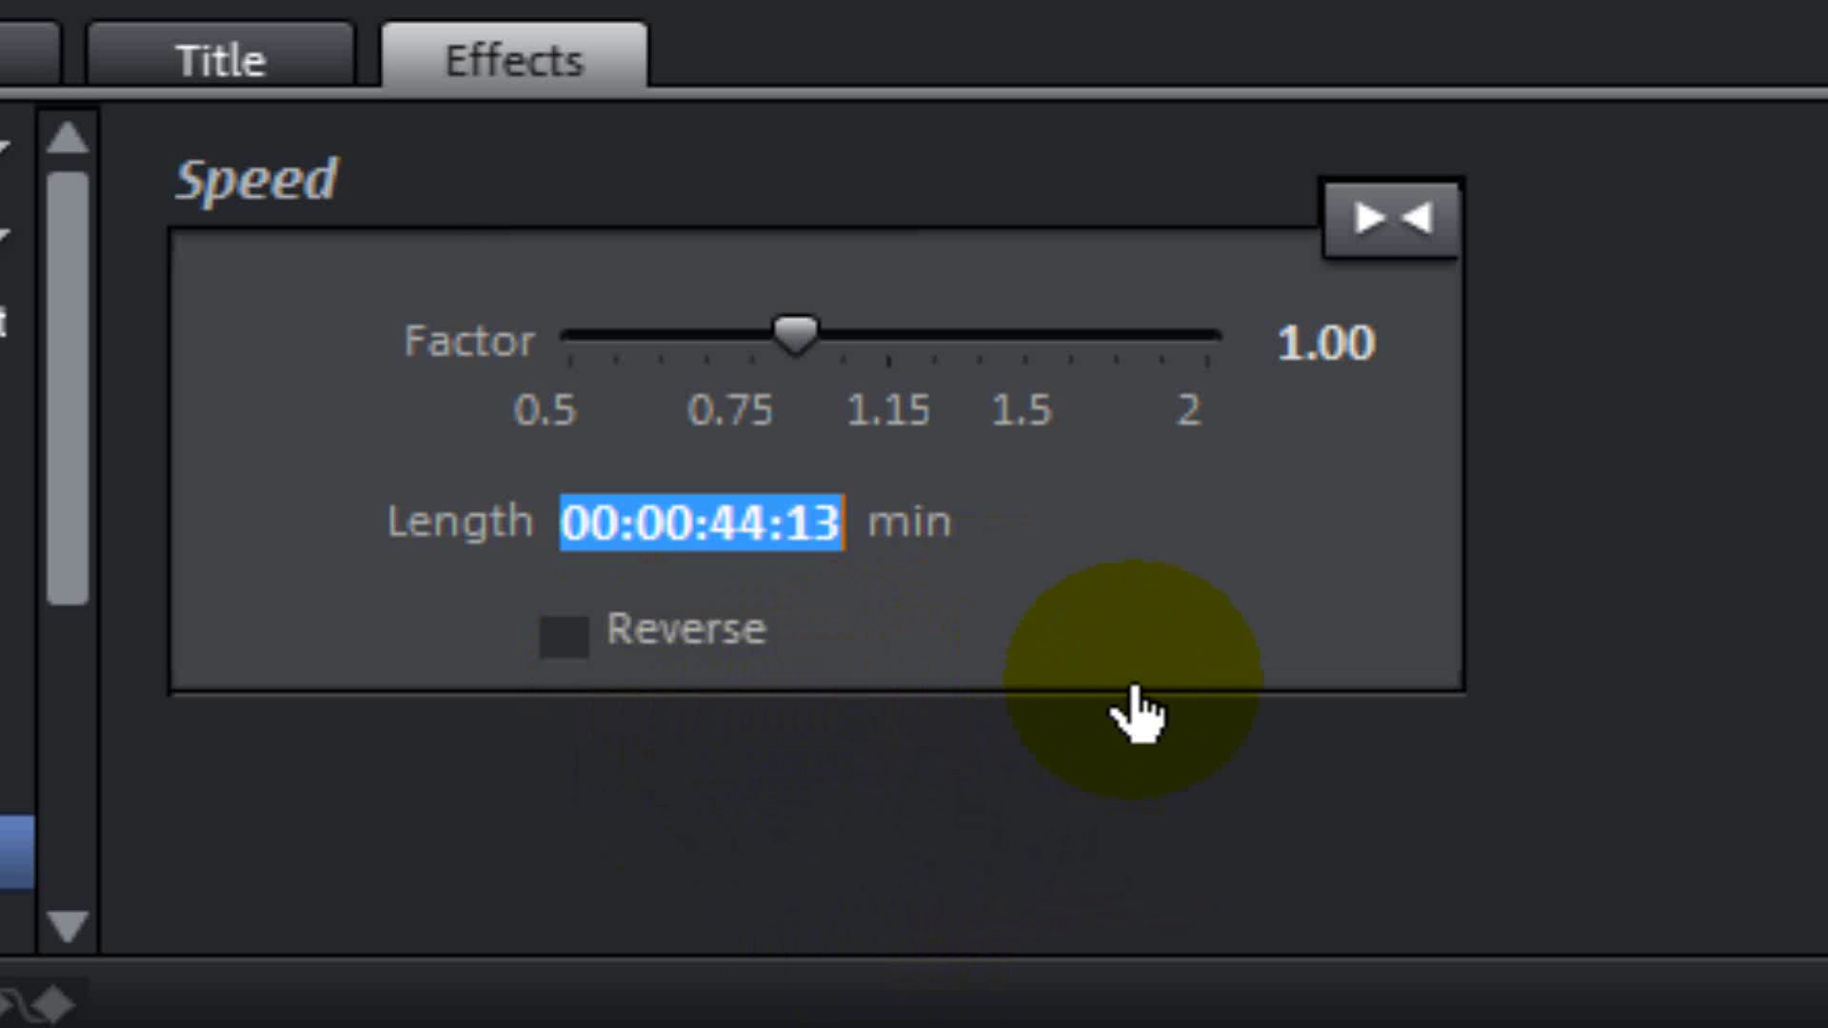
{"action": "left_click", "coordinate": [1176, 636]}
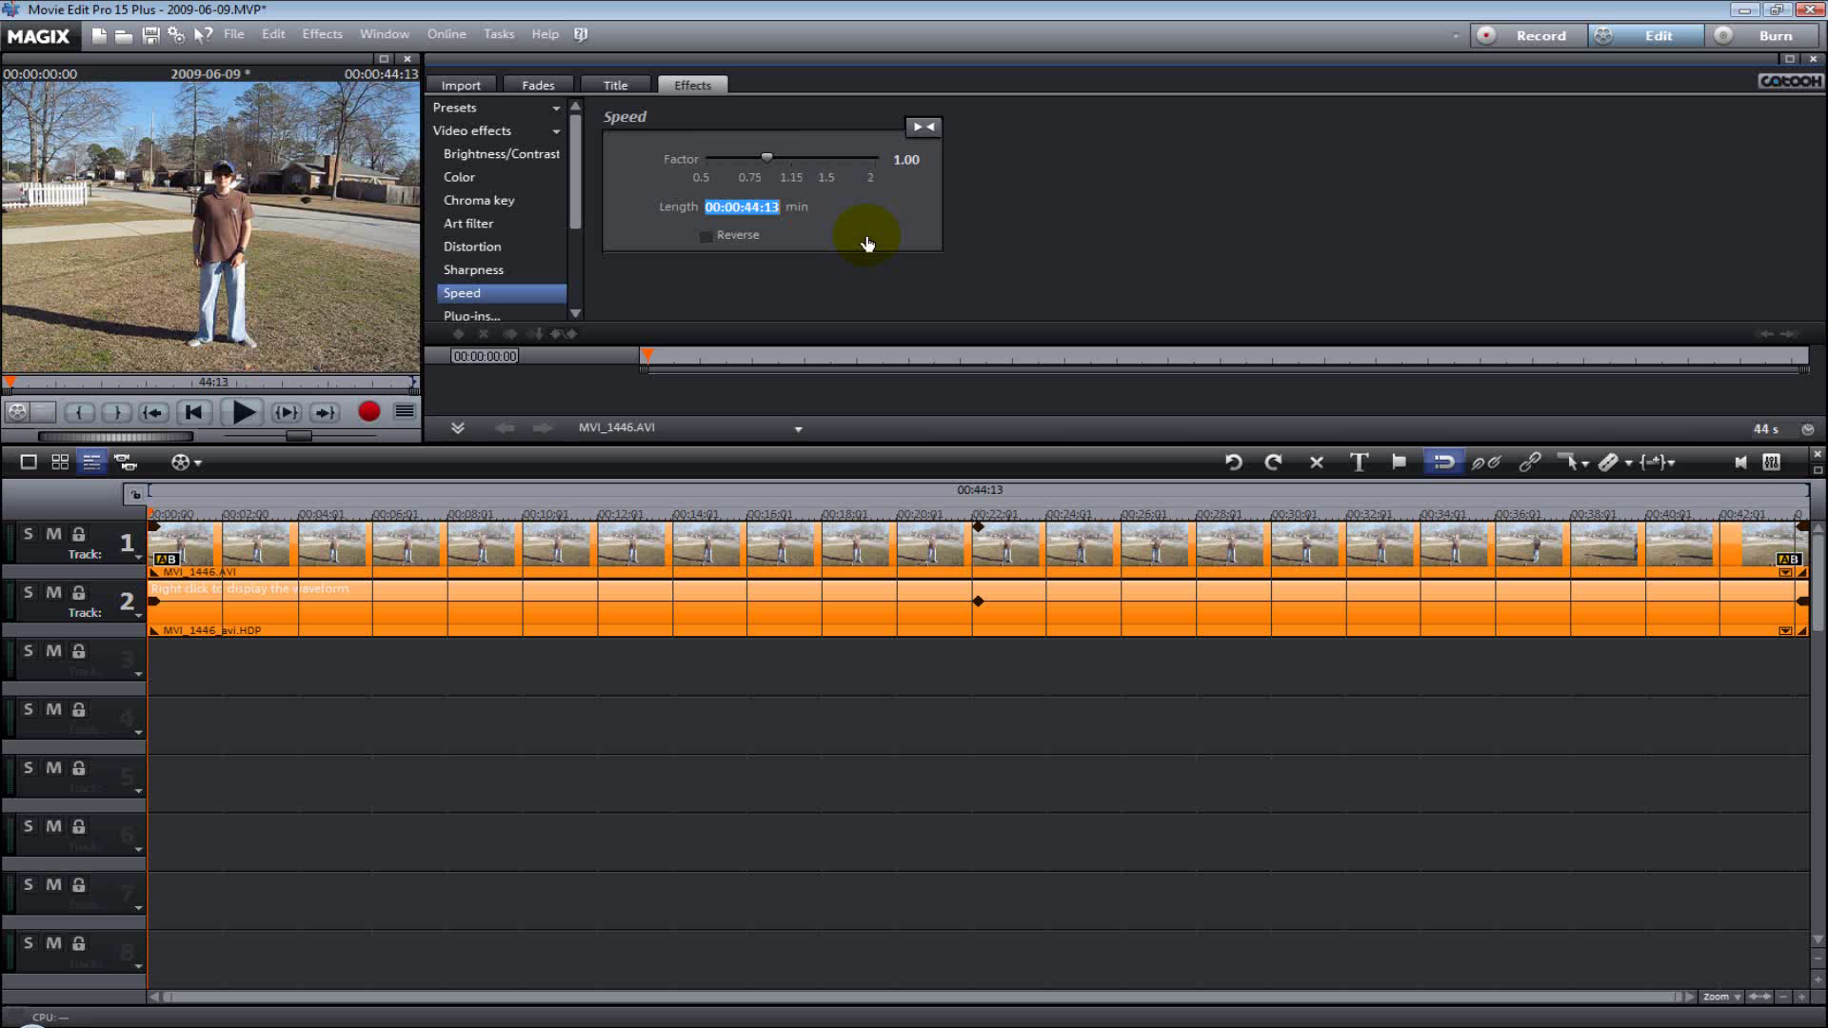
Try speed factor 2.00, then set MVI_1446 to 0.50, stretching it to 01:28:26.
{"action": "left_click", "coordinate": [747, 561]}
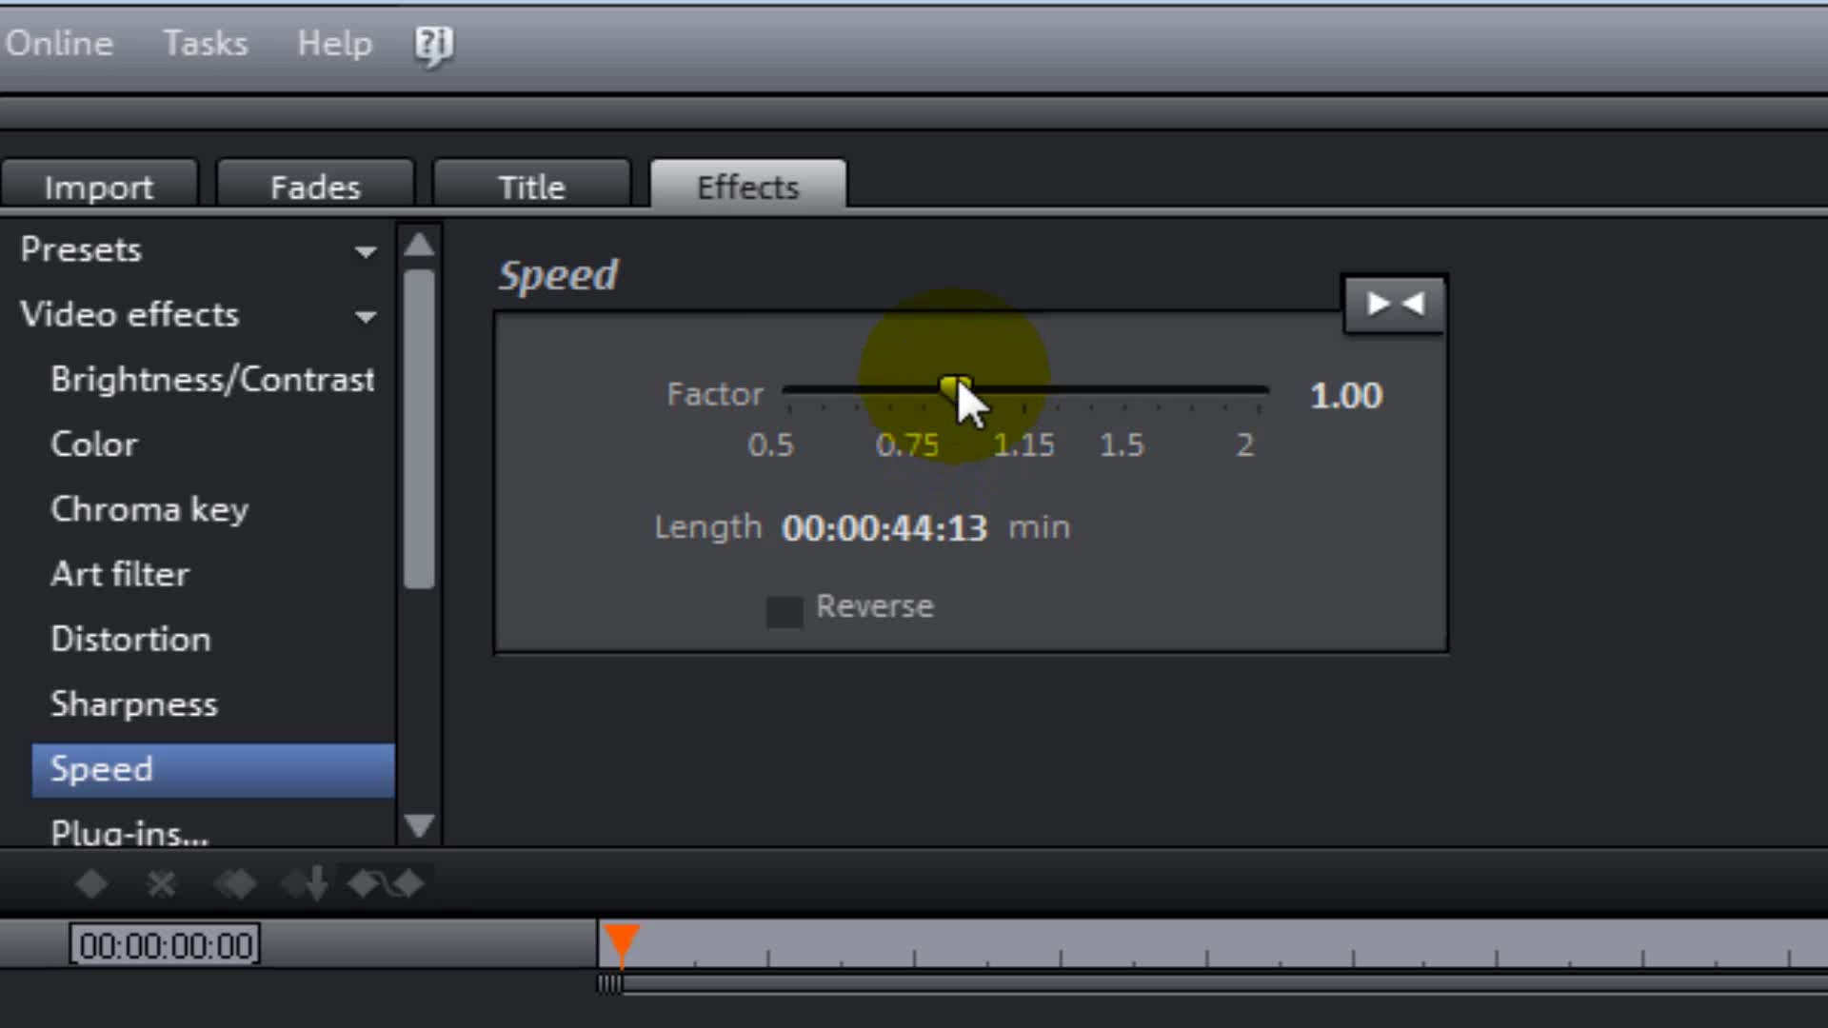
{"action": "left_click", "coordinate": [768, 157]}
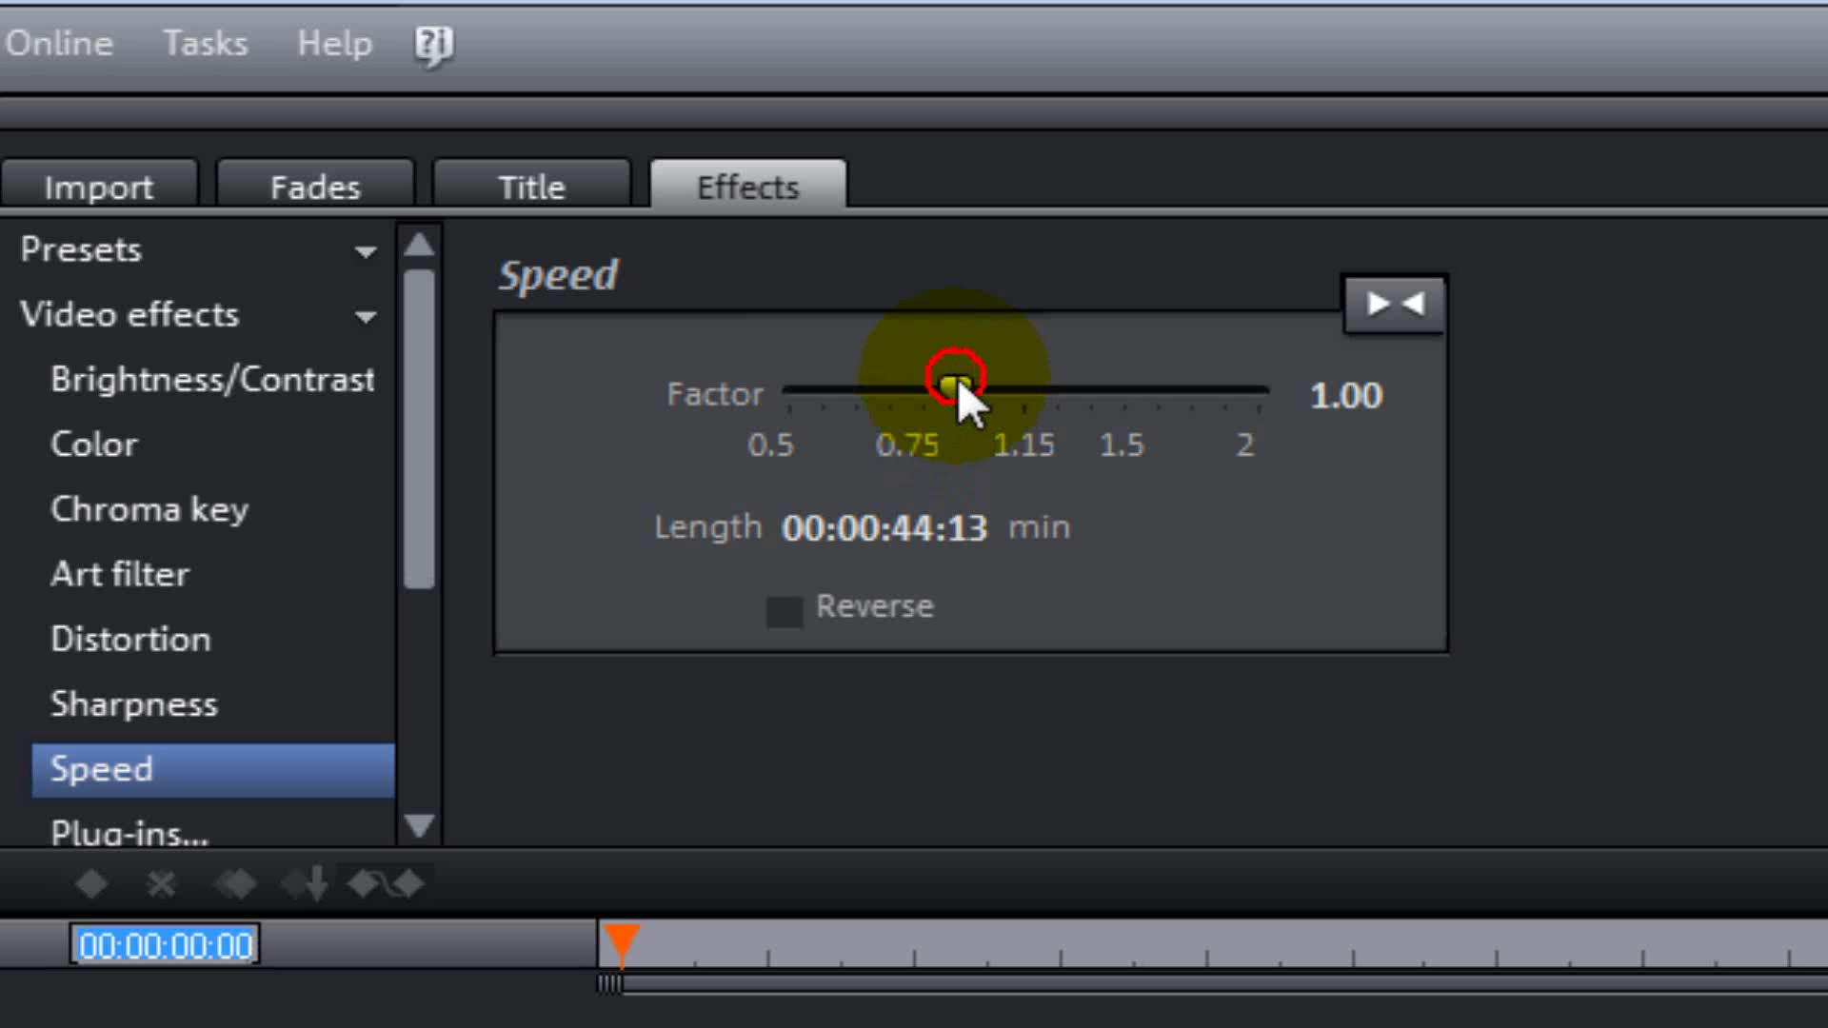
{"action": "left_click_drag", "start_coordinate": [1054, 380], "coordinate": [1009, 383]}
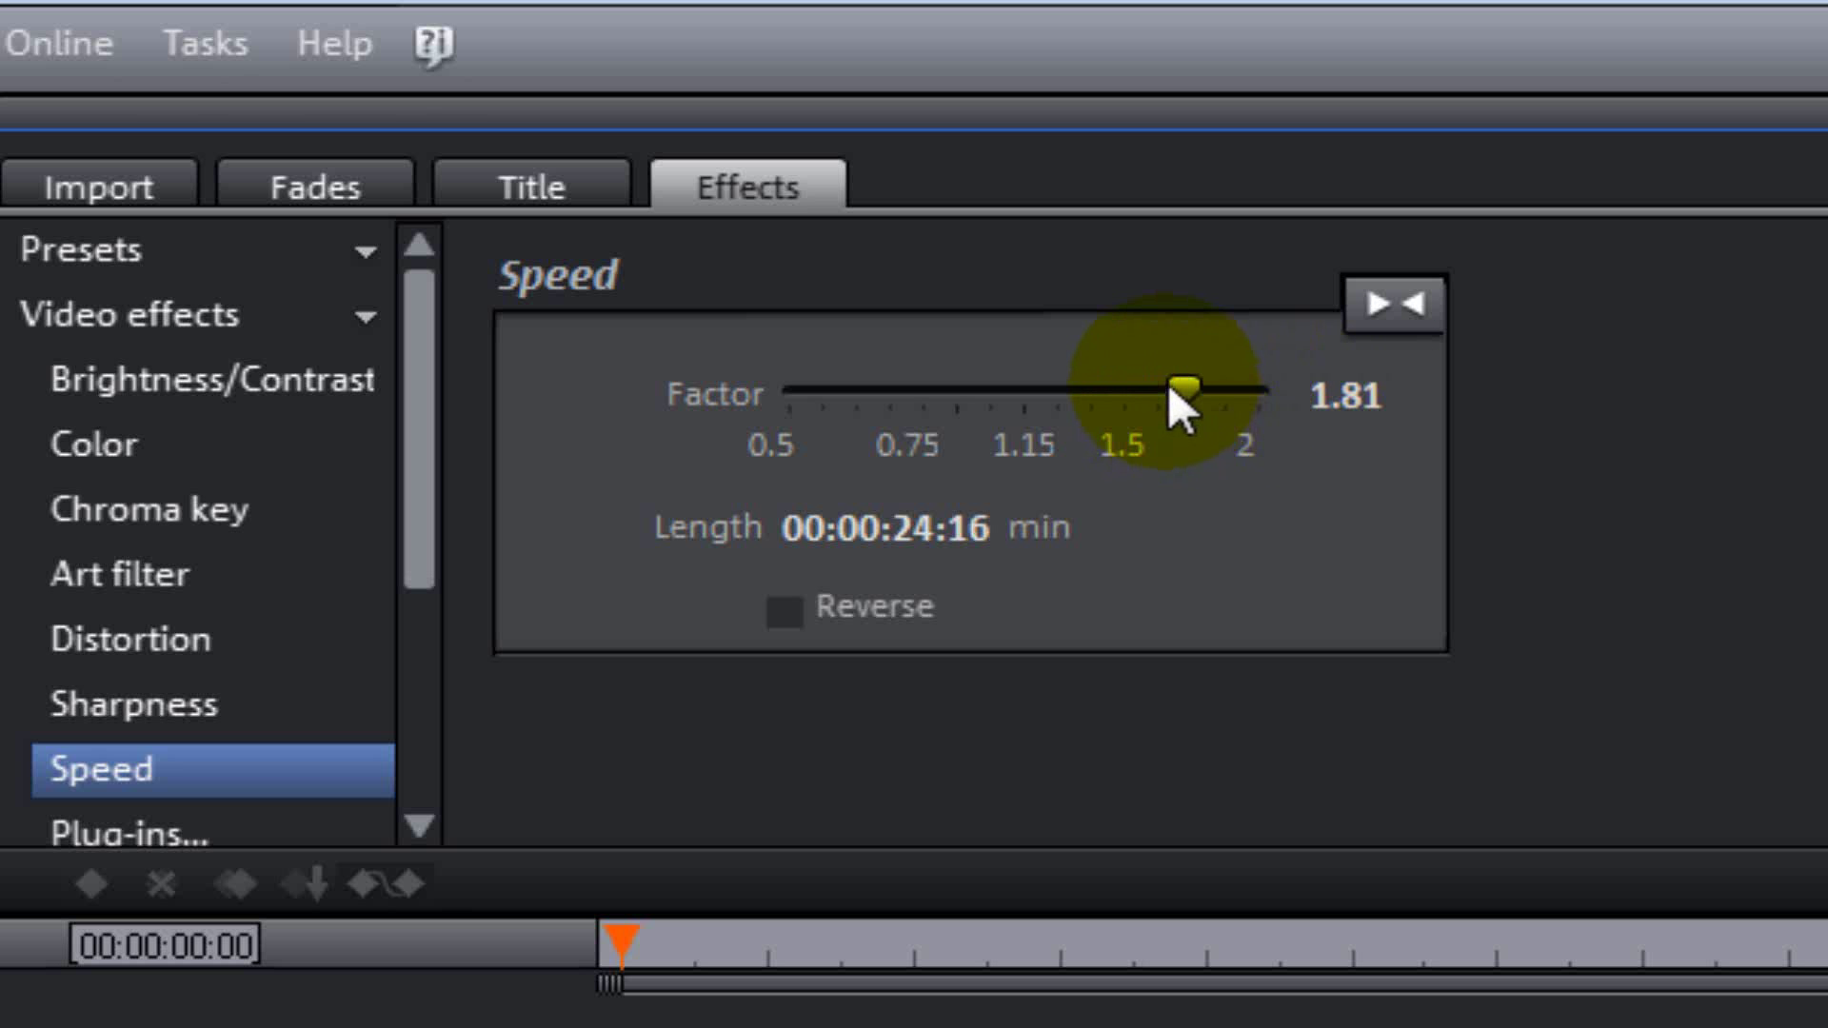
{"action": "left_click", "coordinate": [1236, 387]}
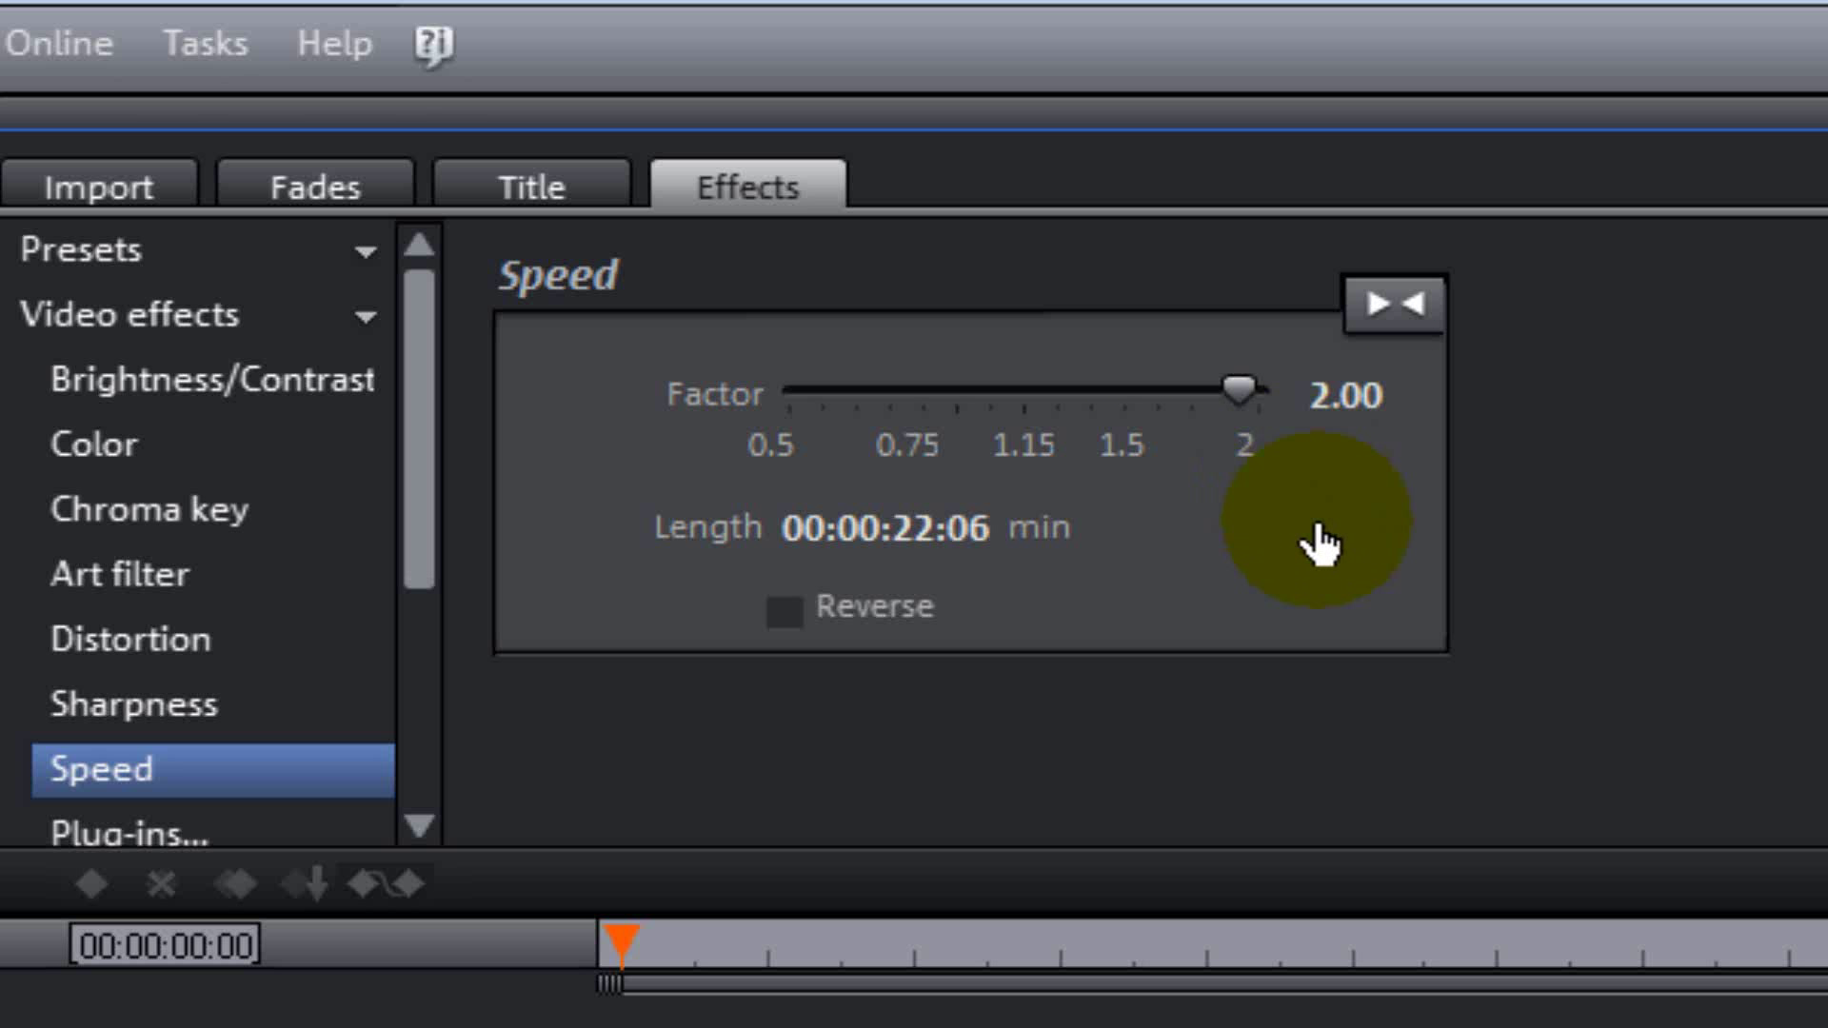
{"action": "left_click", "coordinate": [1234, 391]}
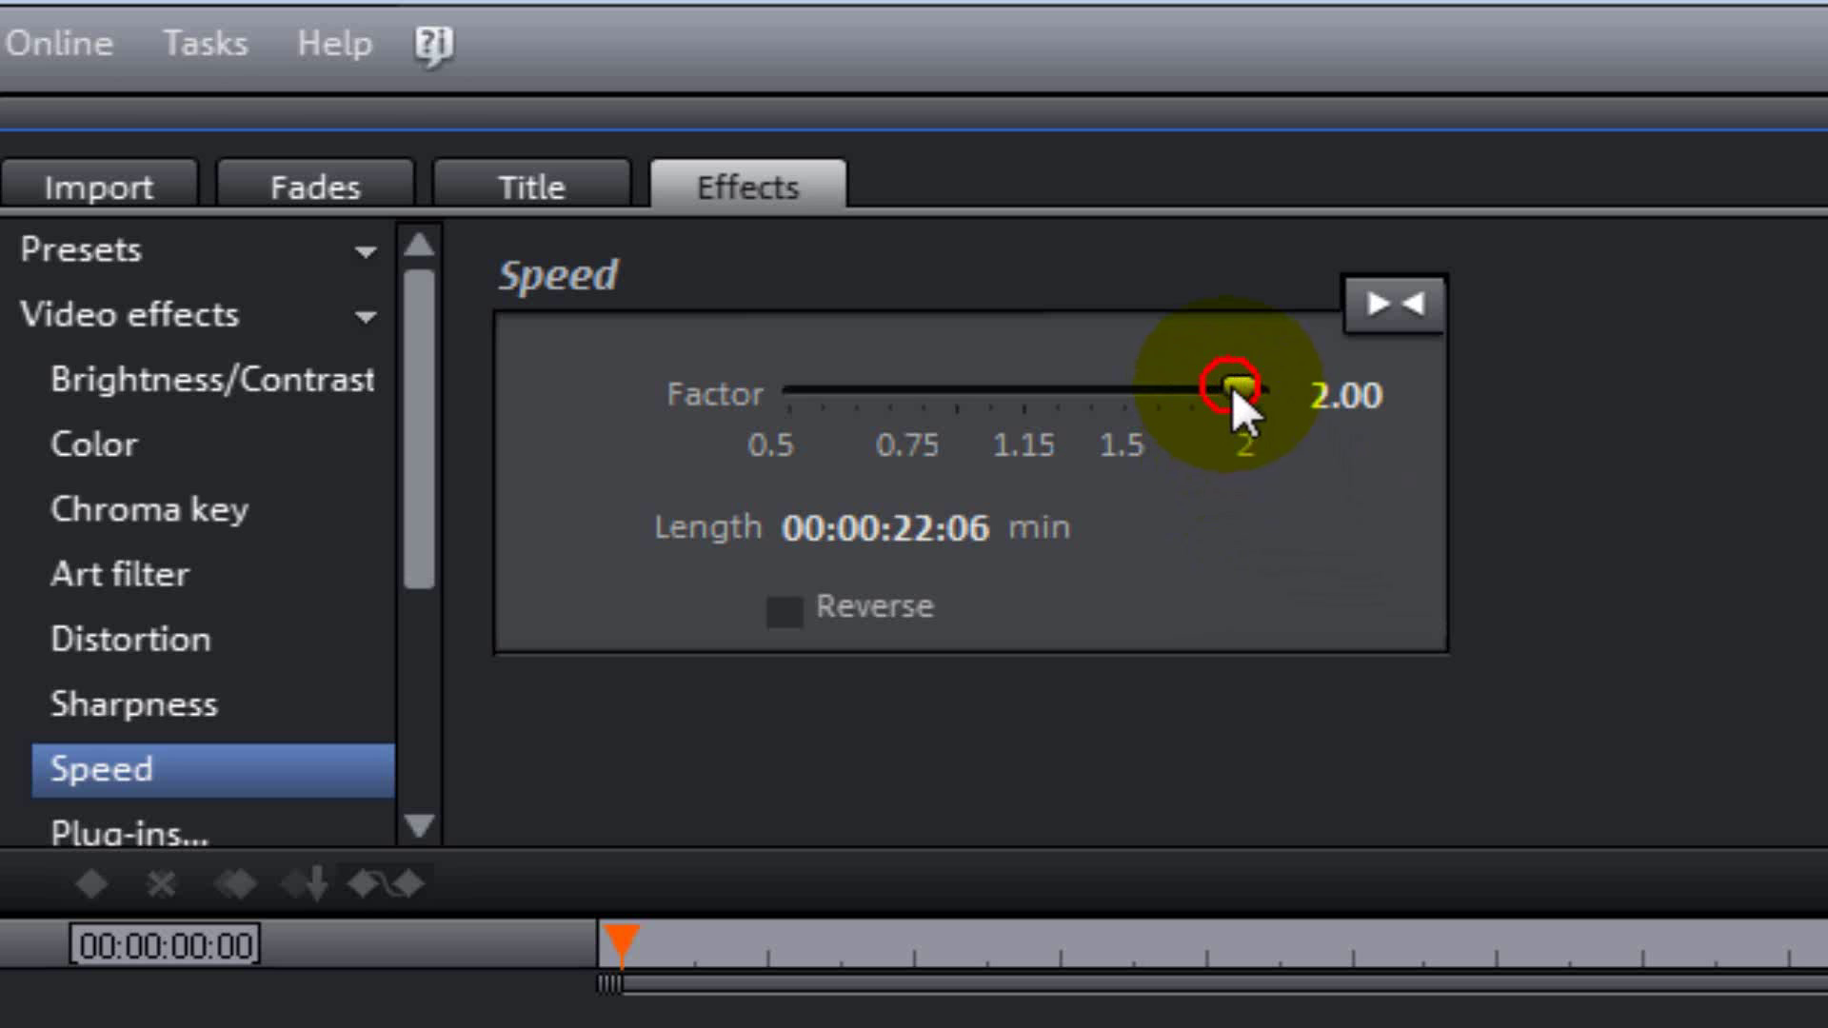
{"action": "left_click", "coordinate": [862, 391]}
{"action": "left_click_drag", "start_coordinate": [789, 381], "coordinate": [699, 373]}
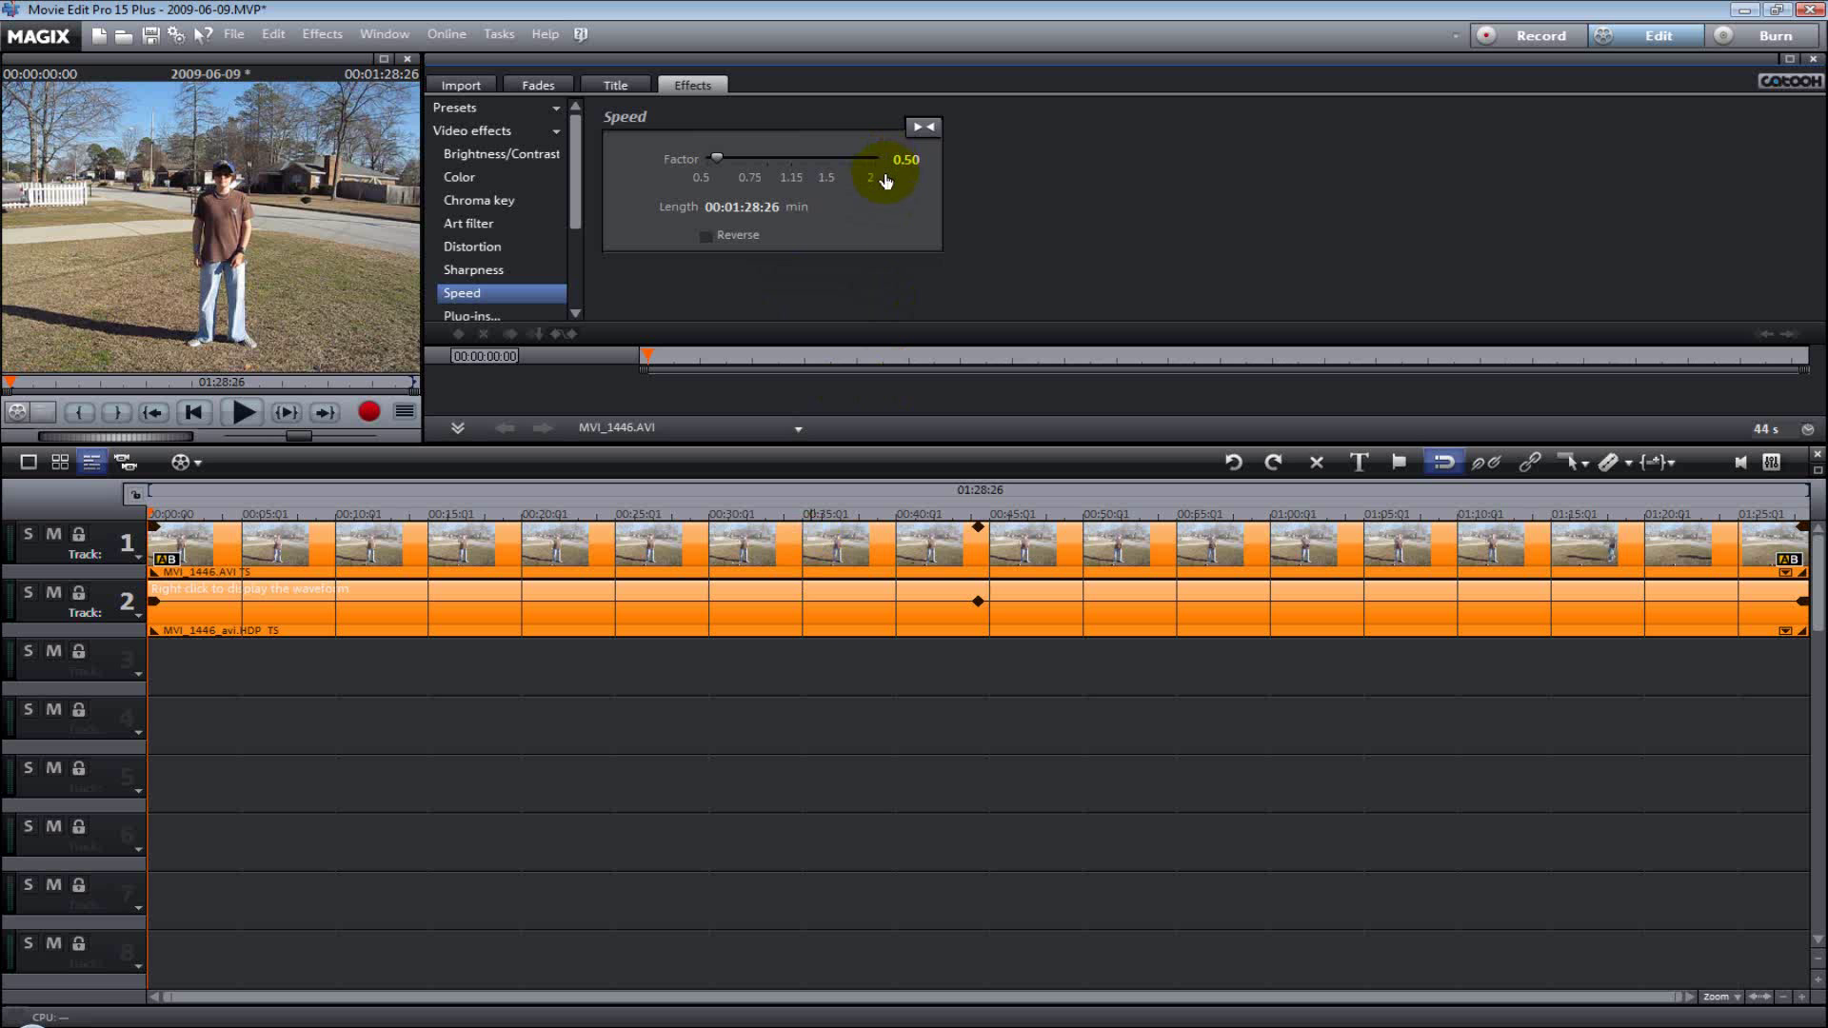
{"action": "left_click", "coordinate": [843, 552]}
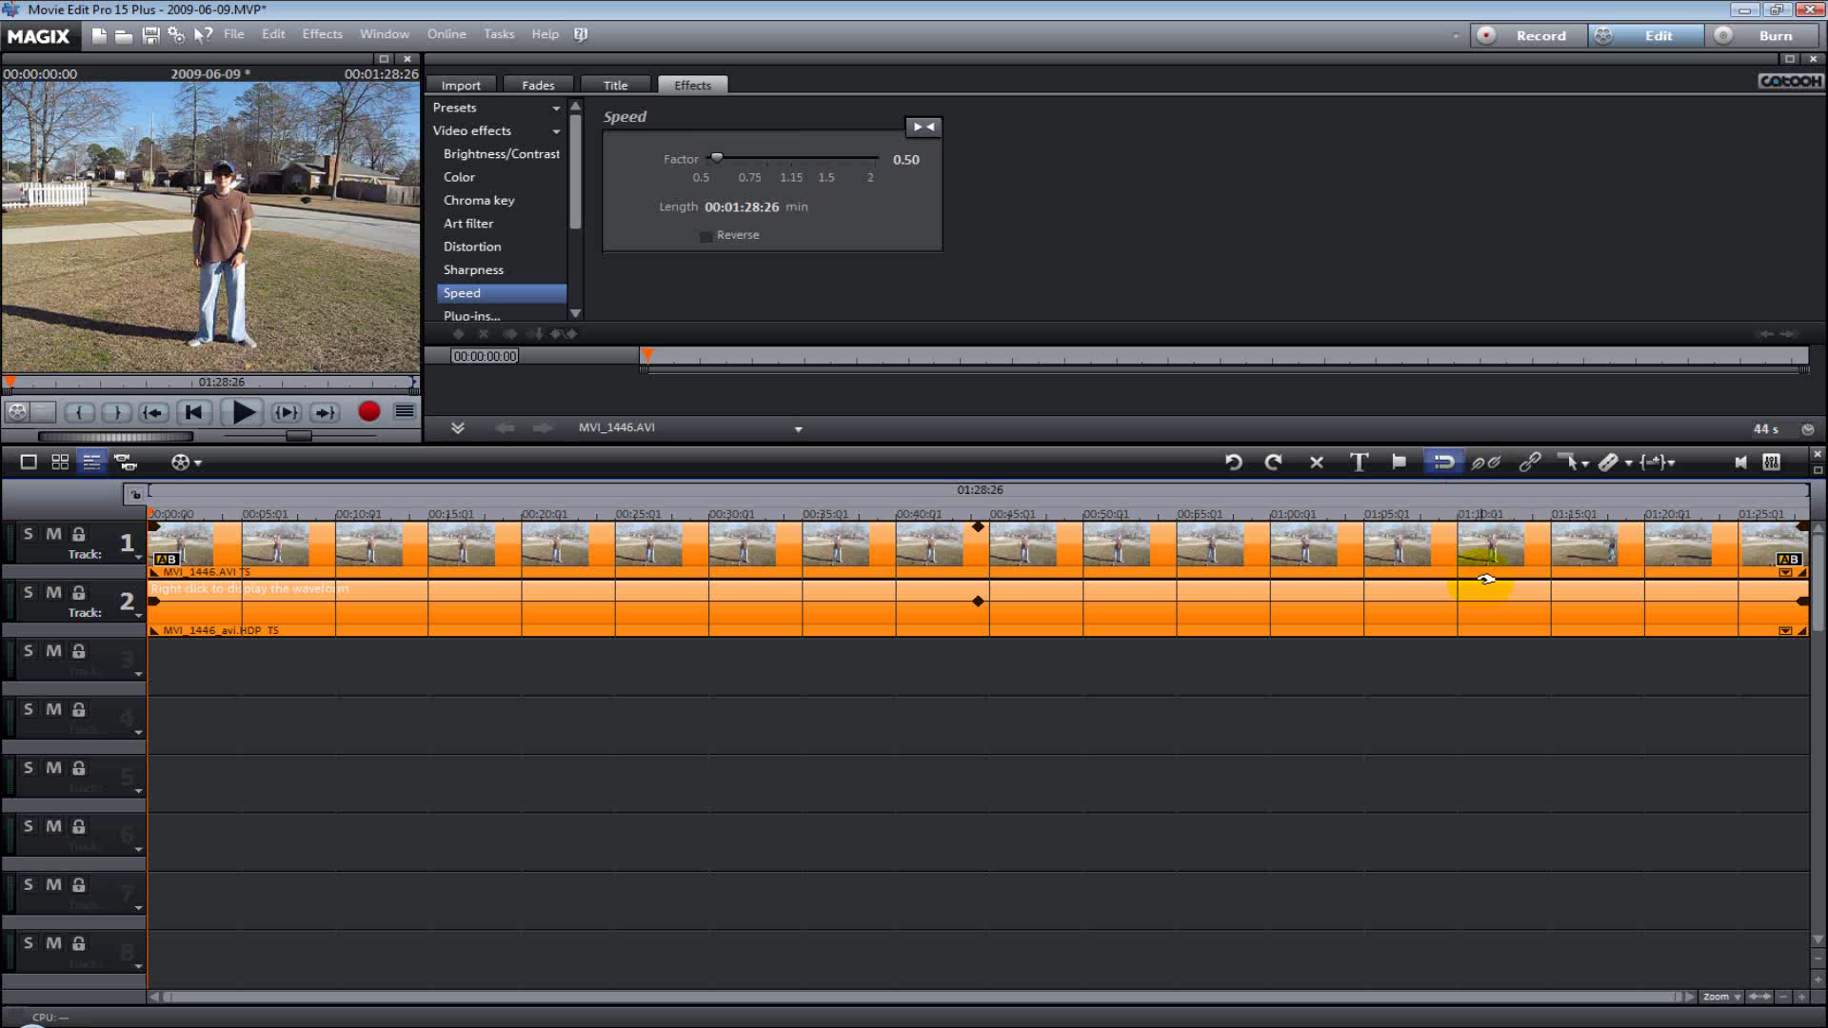
Separate video from audio, compare both clips' speed settings, ending on the track 1 video.
{"action": "left_click", "coordinate": [1483, 464]}
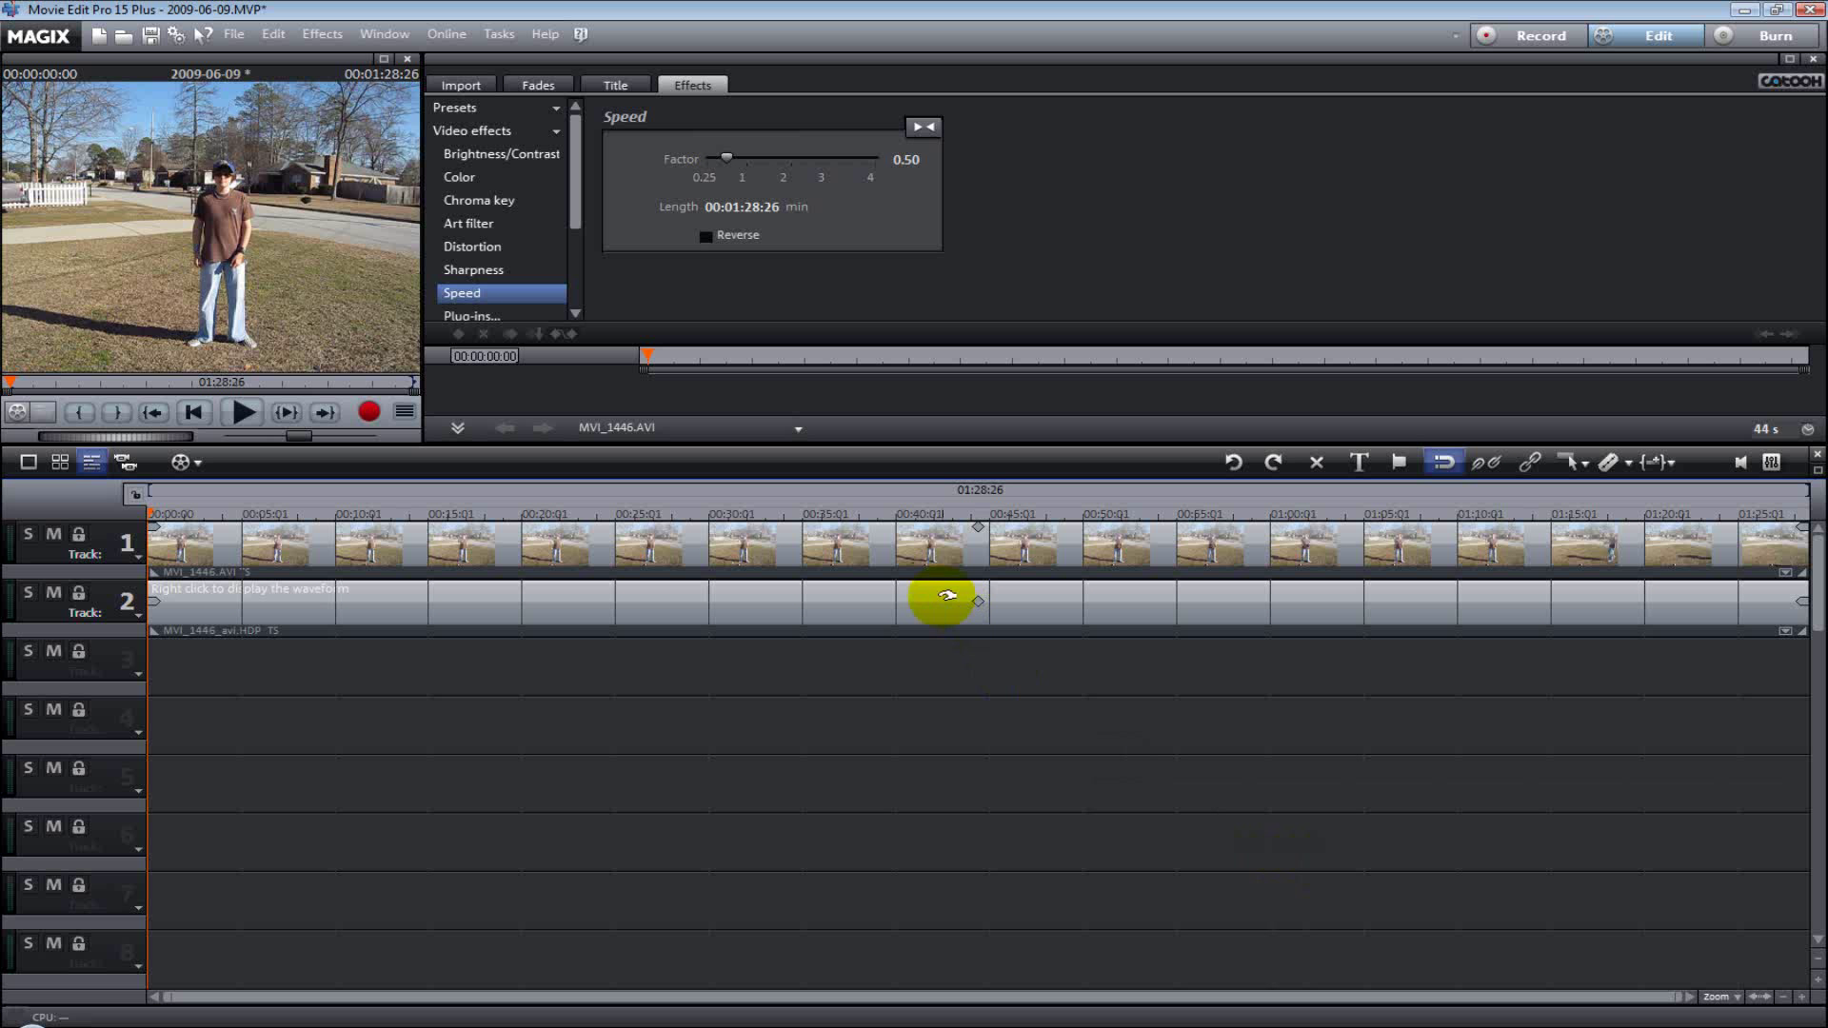
{"action": "left_click", "coordinate": [934, 600]}
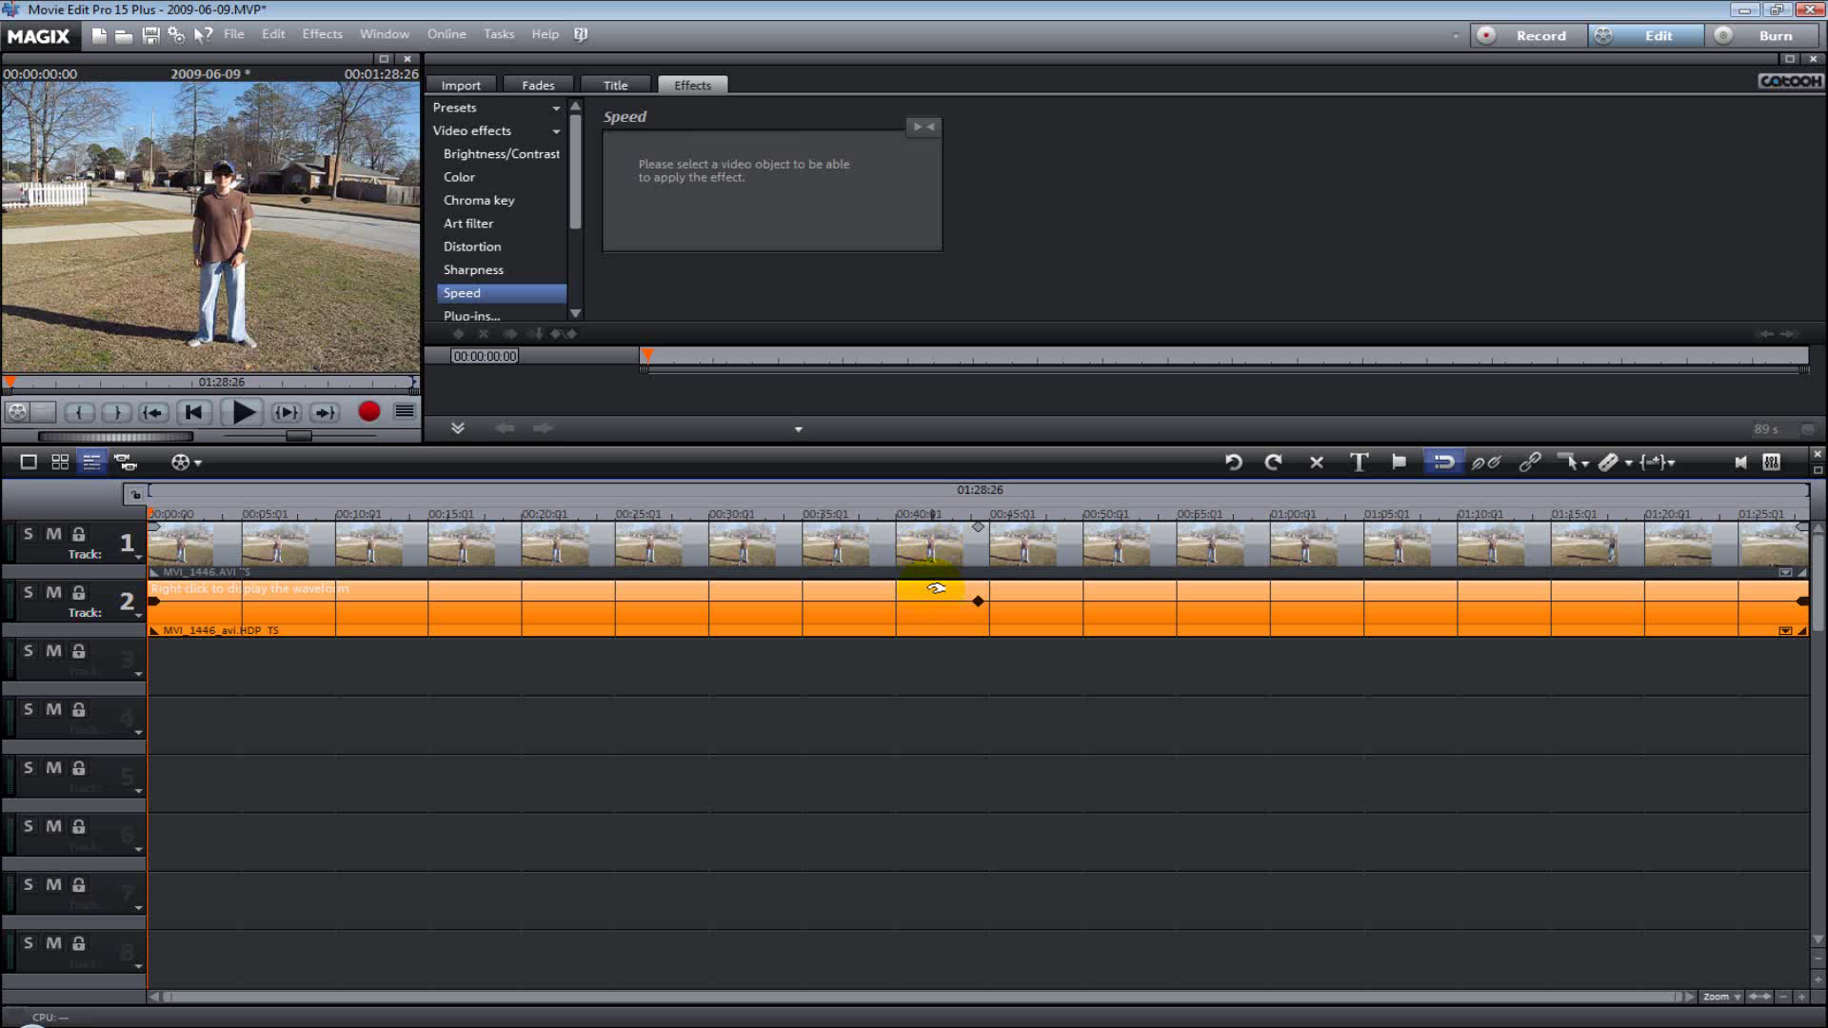
{"action": "left_click", "coordinate": [943, 539]}
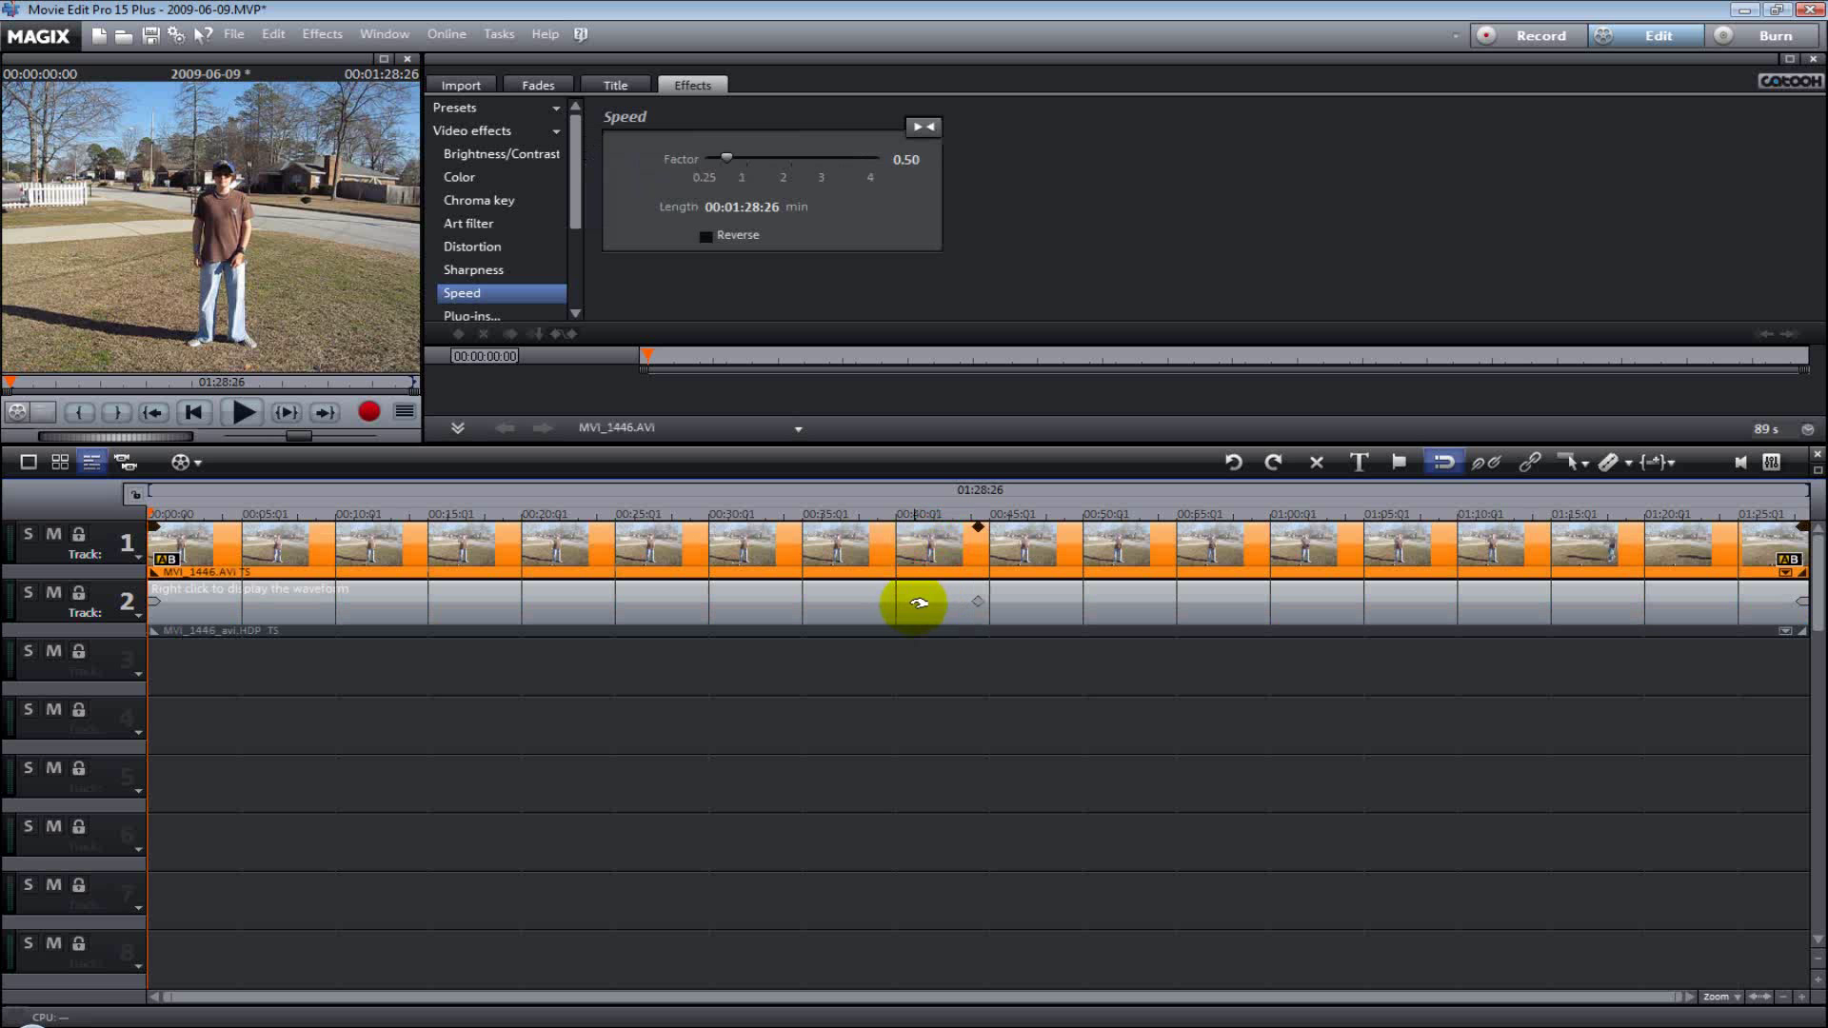
{"action": "left_click", "coordinate": [917, 600]}
{"action": "left_click", "coordinate": [920, 551]}
{"action": "left_click", "coordinate": [998, 594]}
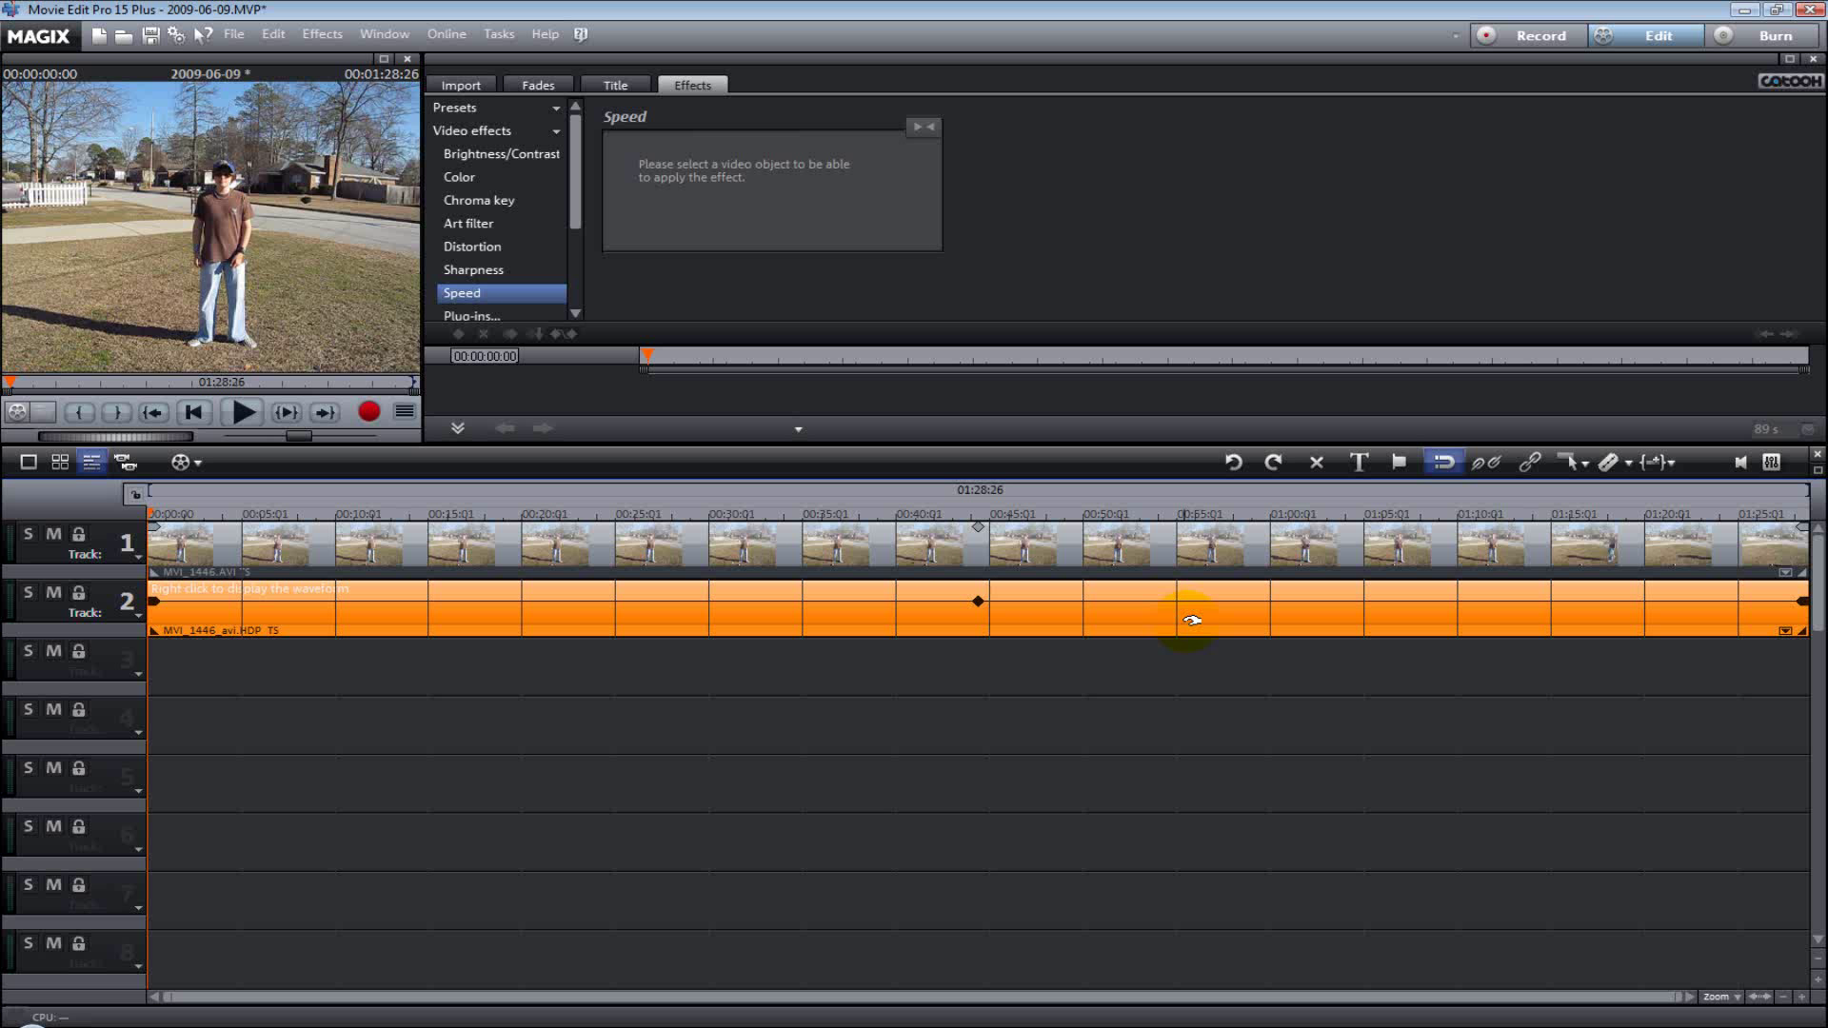
{"action": "left_click", "coordinate": [976, 535]}
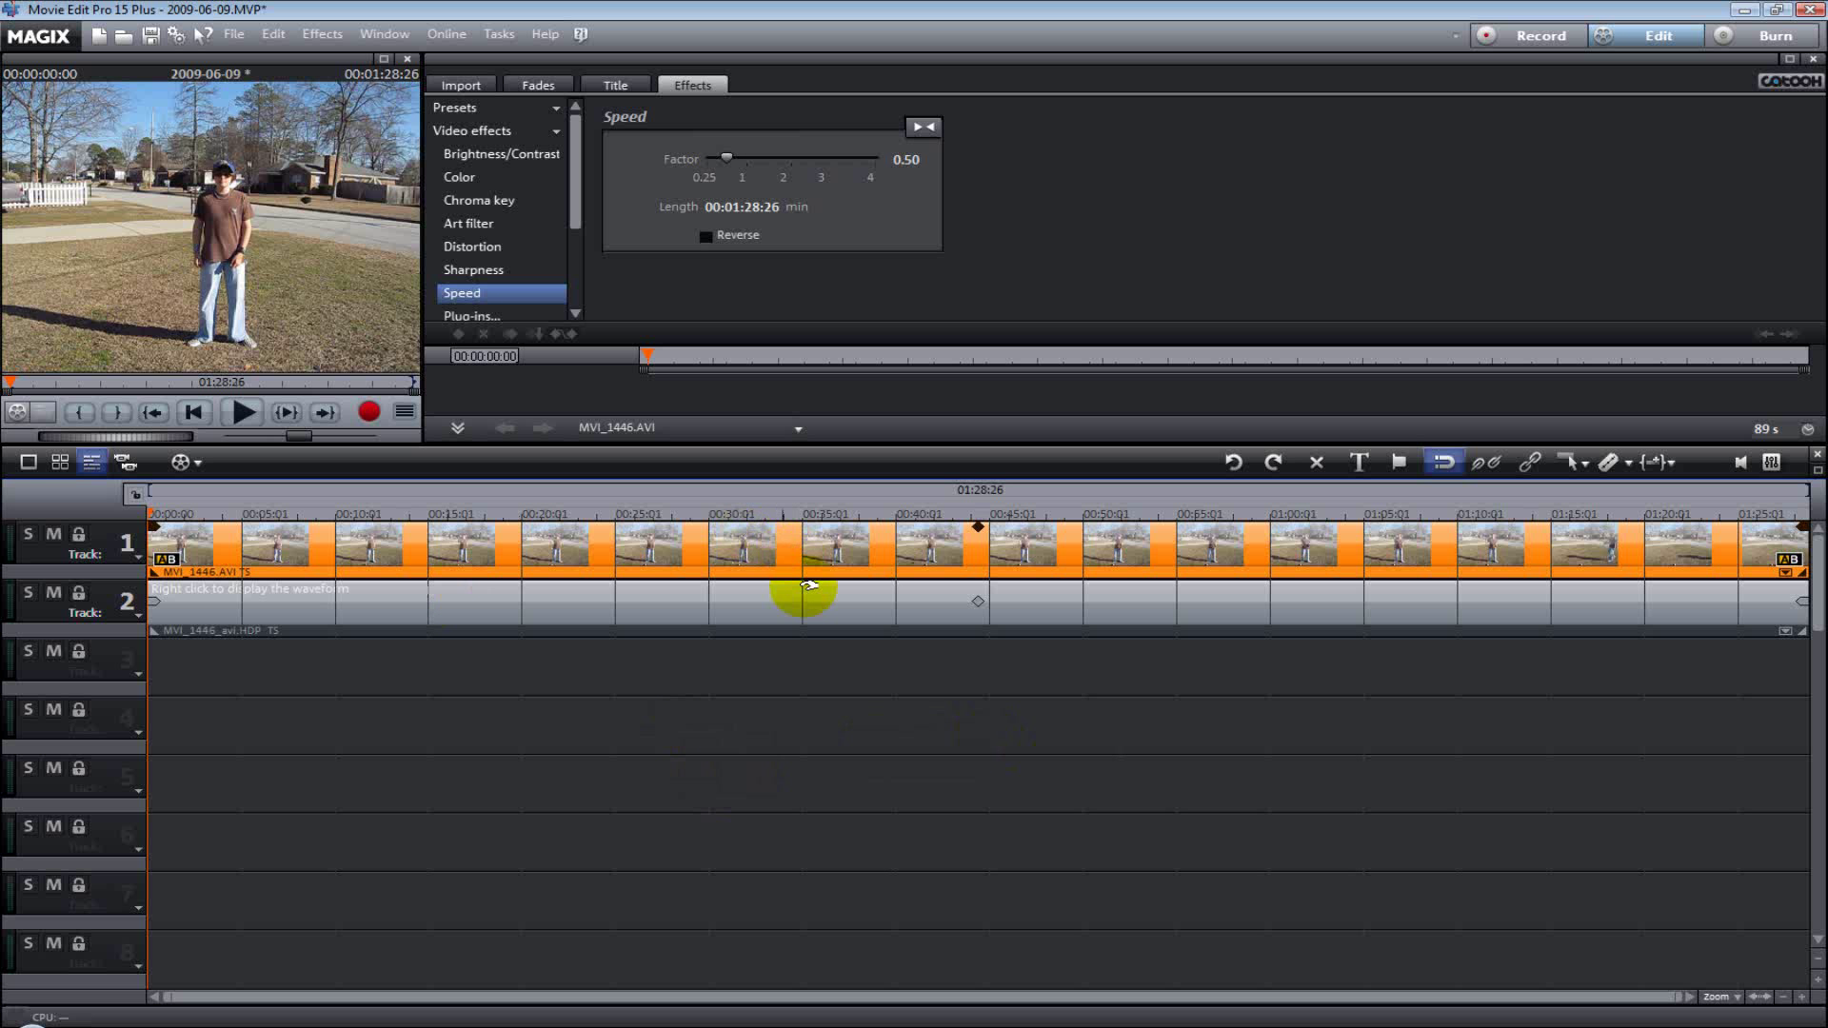
Delete the track 2 audio clip and set the video clip to Reverse, giving factor -0.50.
{"action": "left_click", "coordinate": [705, 597]}
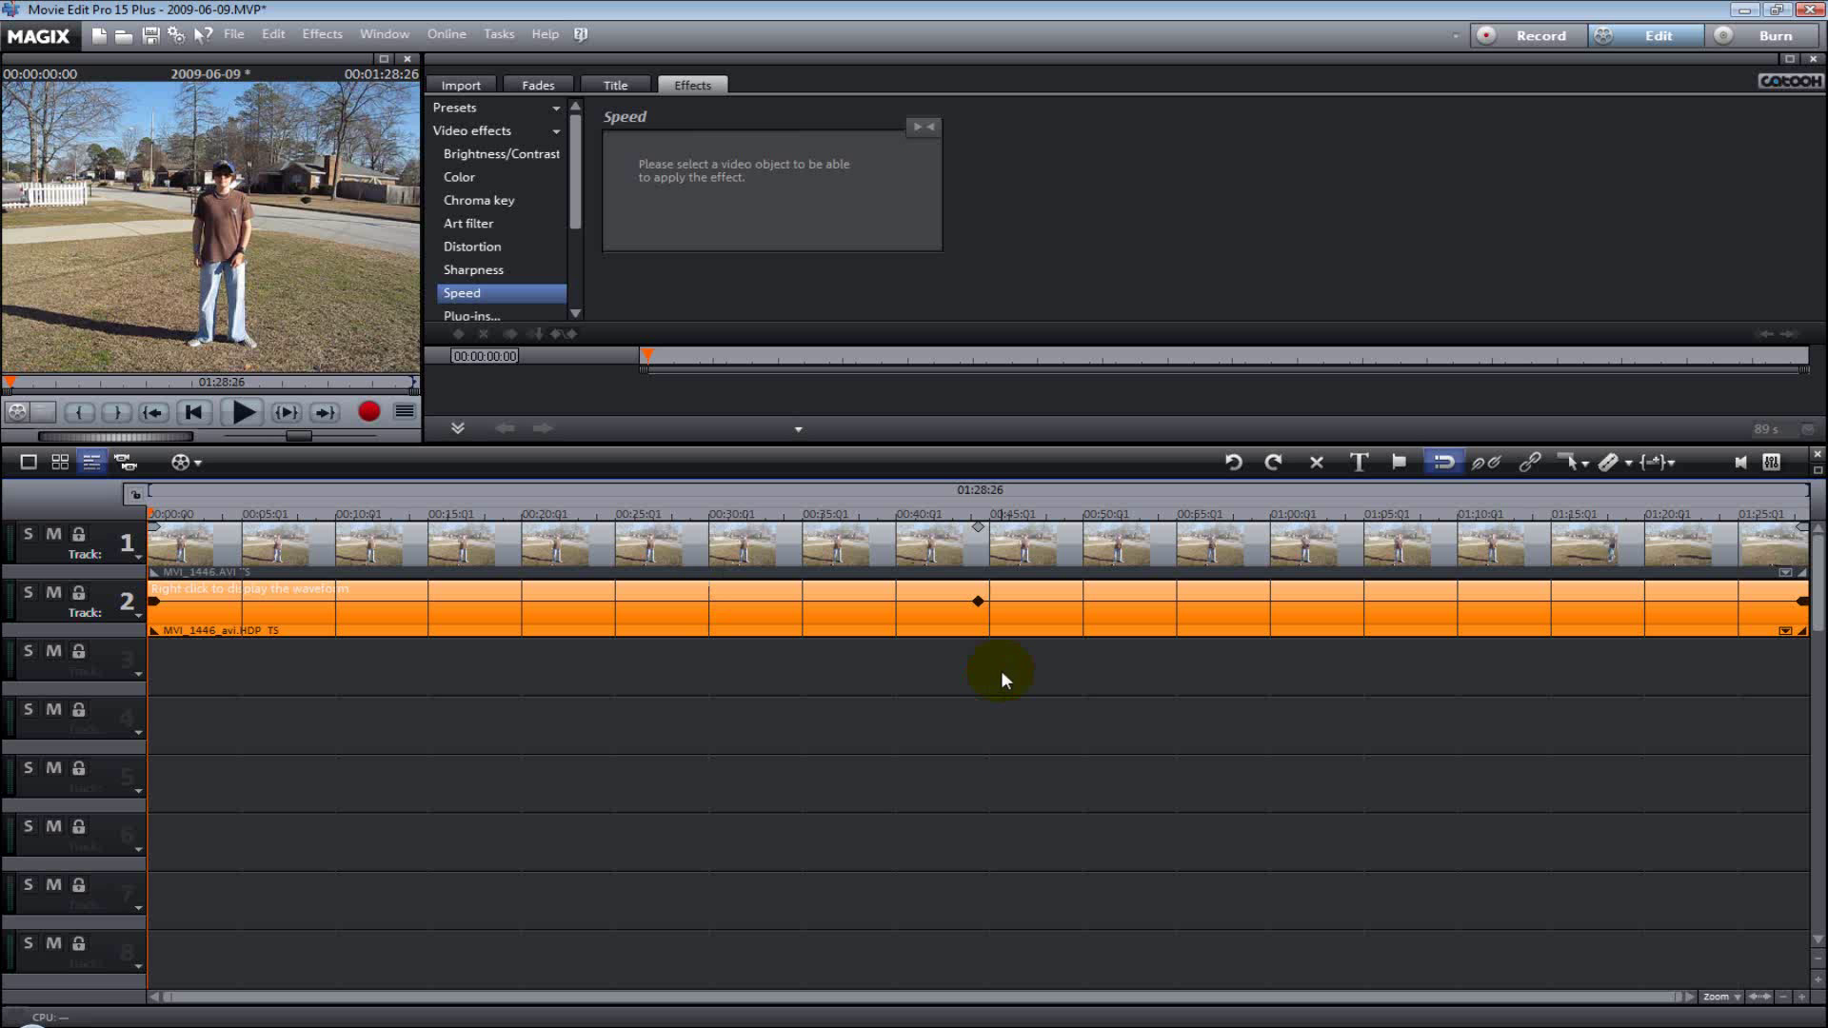
{"action": "key", "text": "Delete"}
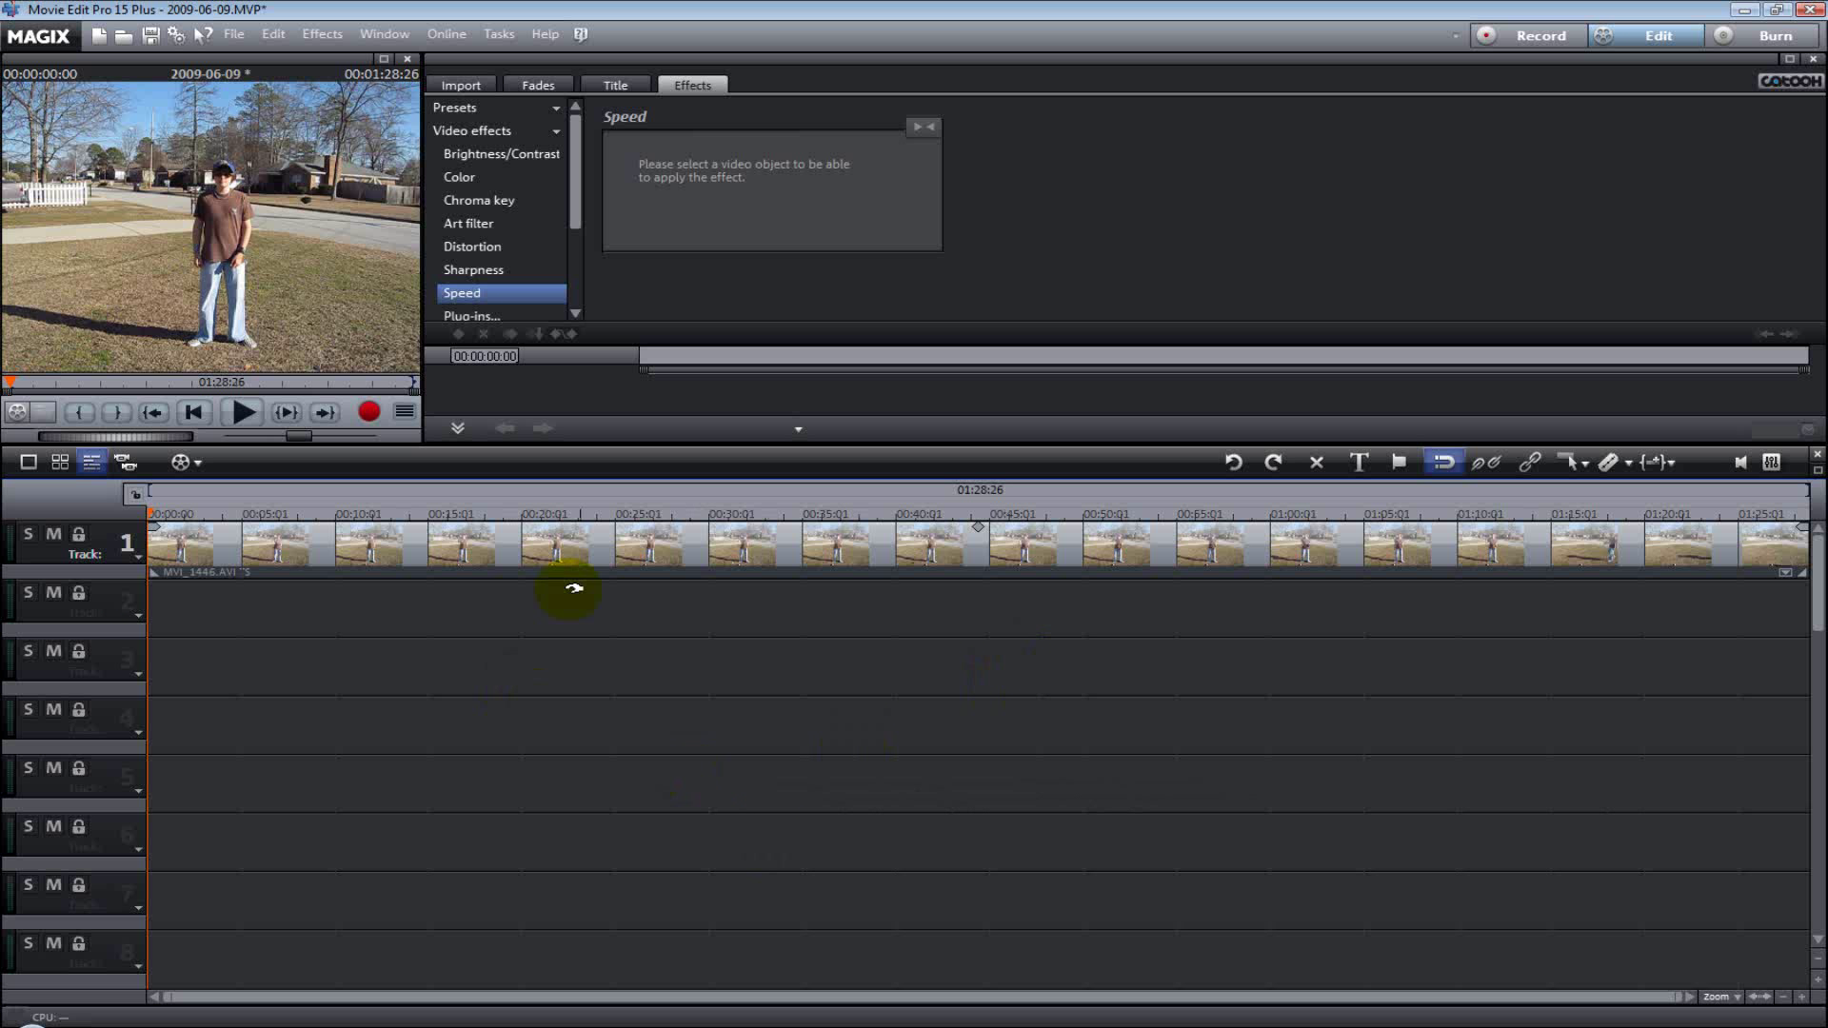
{"action": "left_click", "coordinate": [759, 542]}
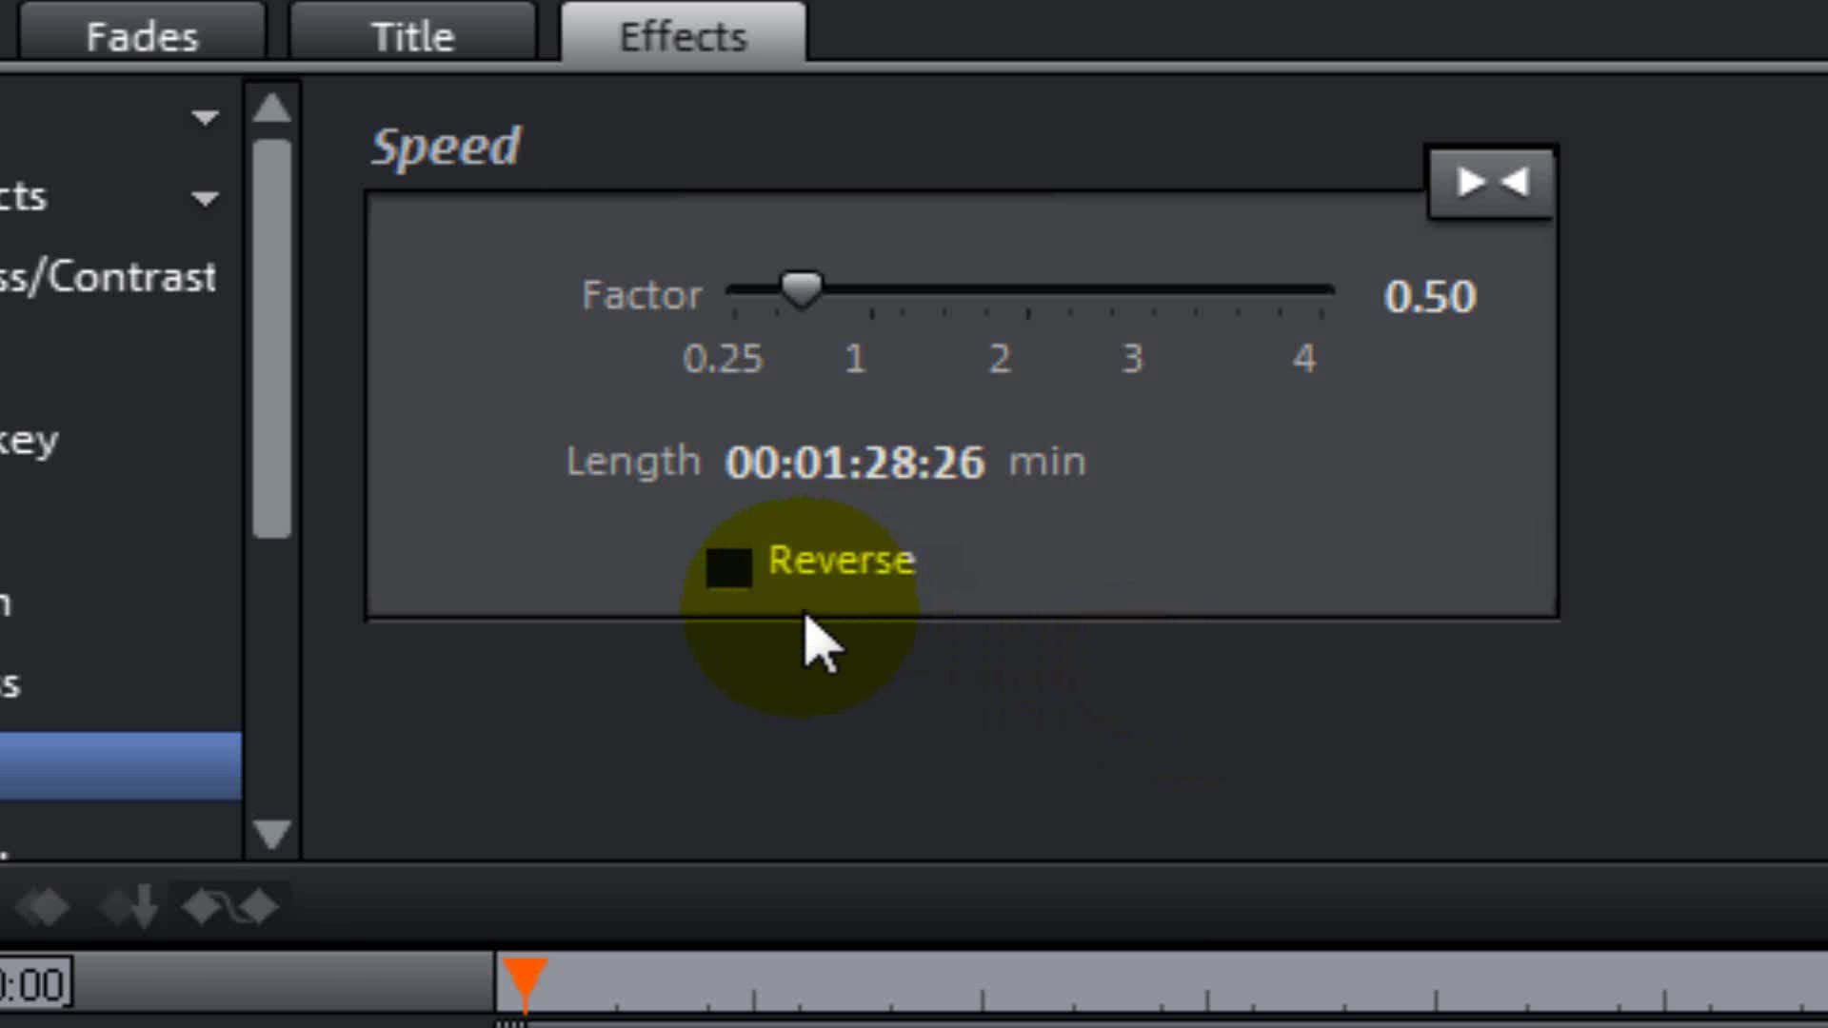
{"action": "left_click", "coordinate": [731, 569]}
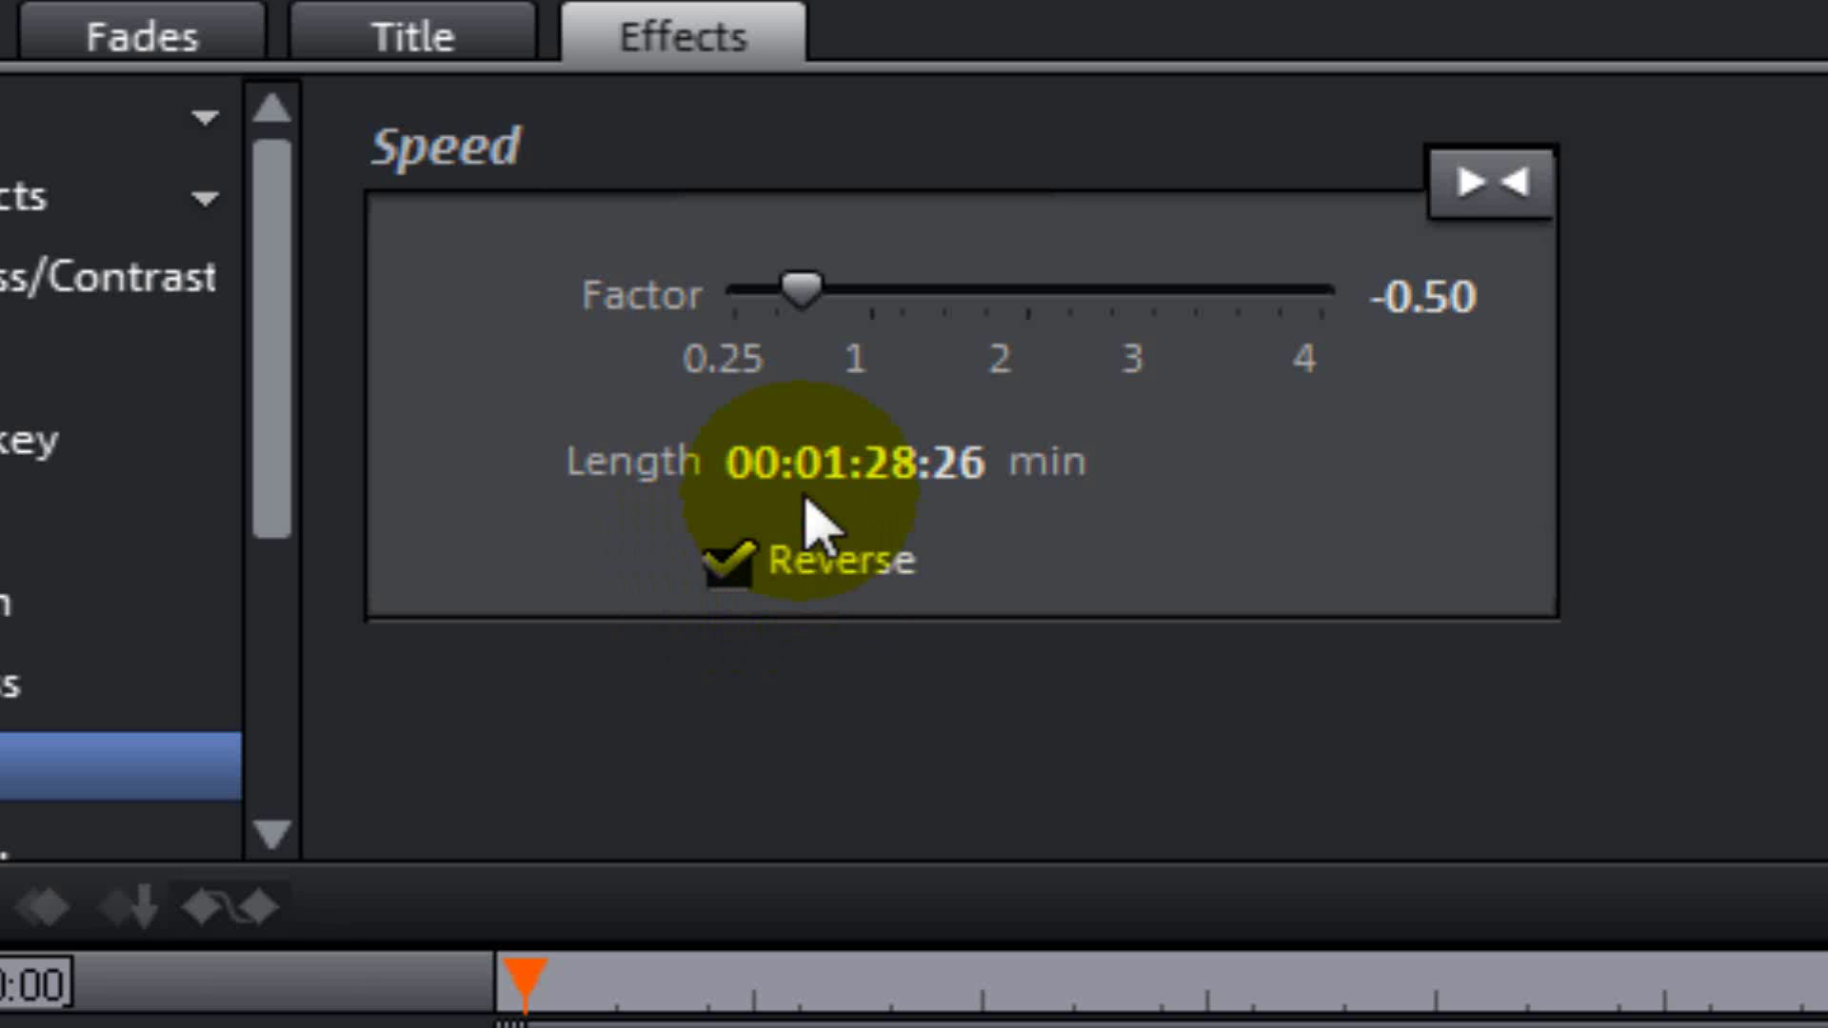
Untick Reverse and raise the speed factor to 4.00, shortening the clip to 00:00:11:03.
{"action": "left_click", "coordinate": [731, 569]}
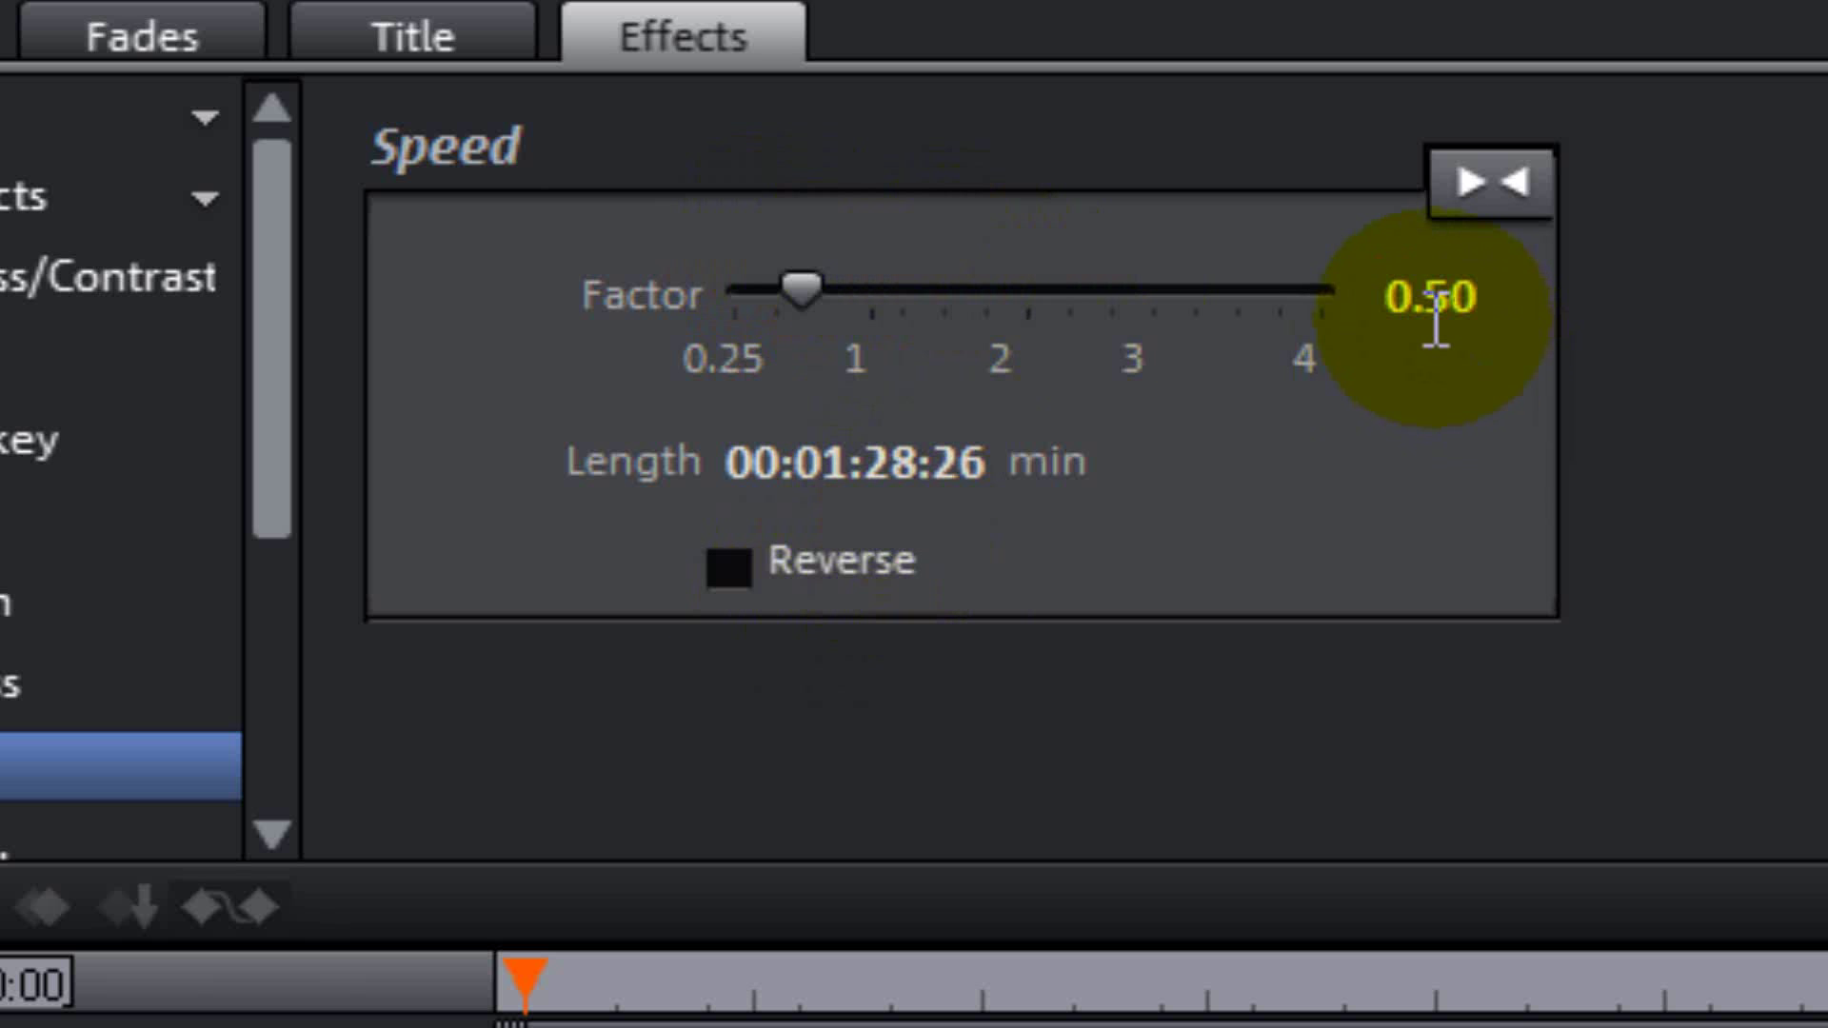
{"action": "left_click", "coordinate": [857, 288]}
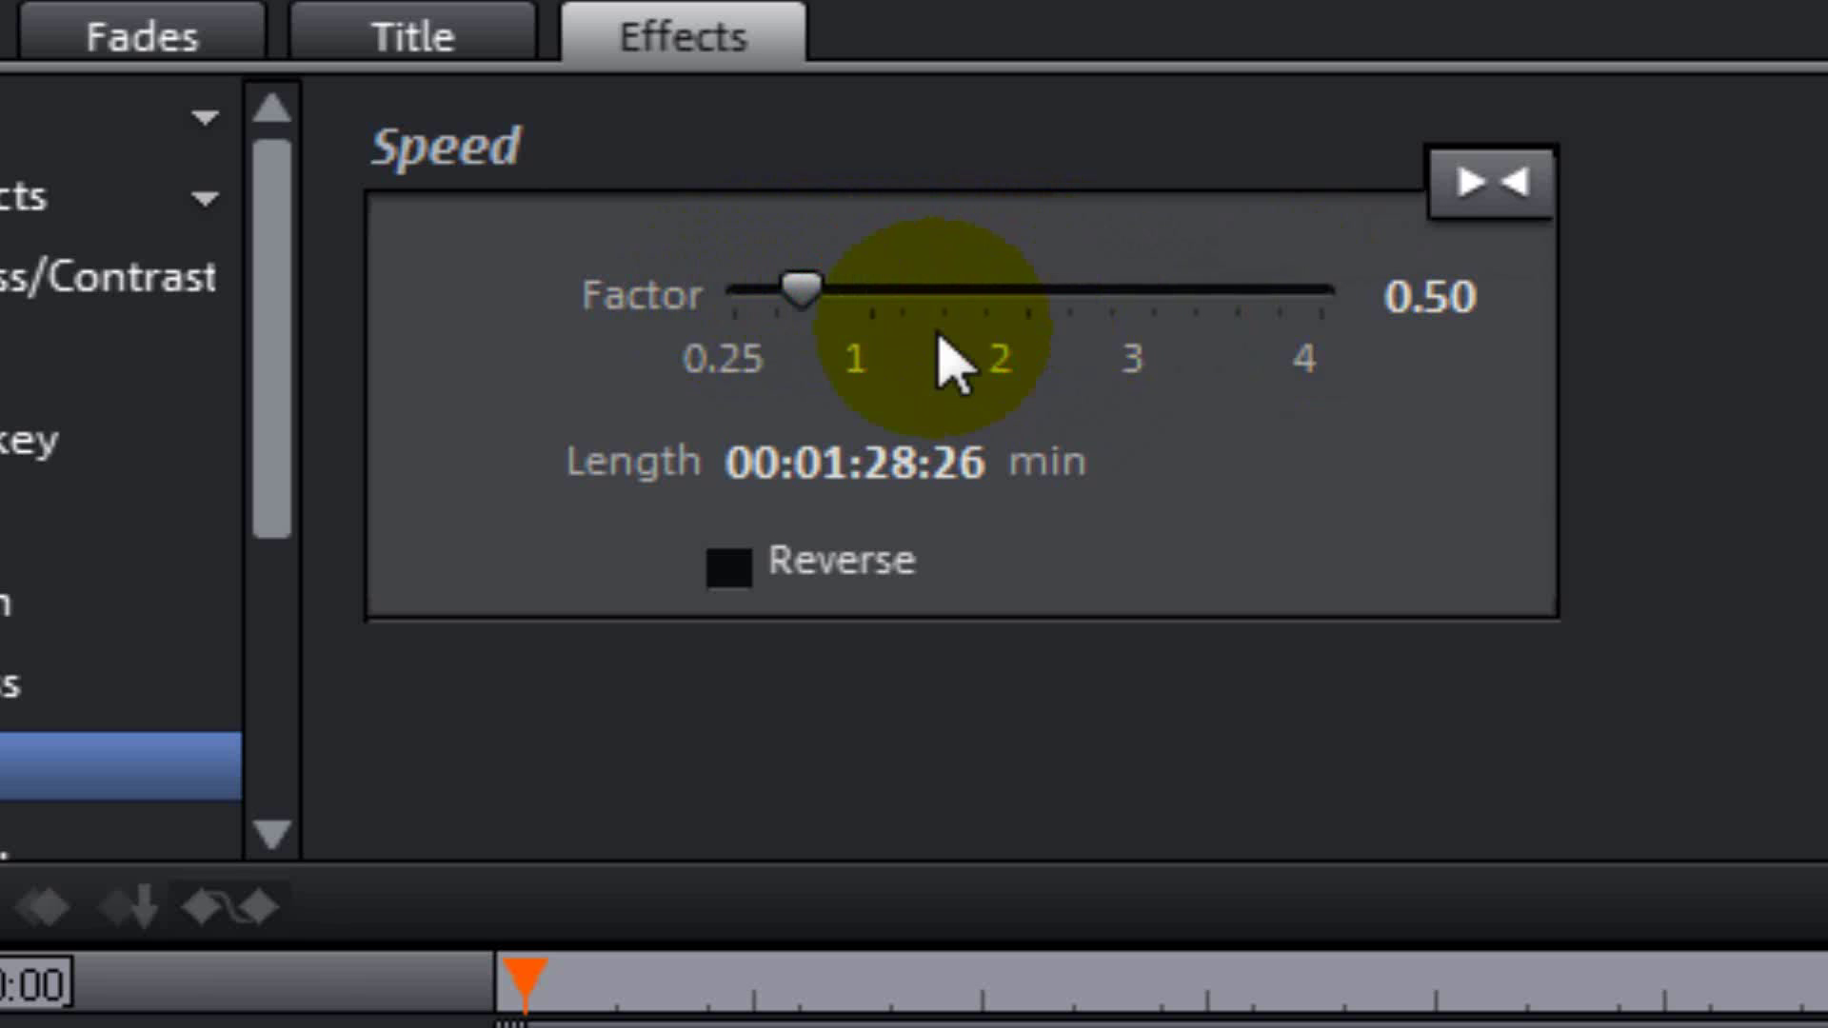
{"action": "left_click", "coordinate": [823, 290]}
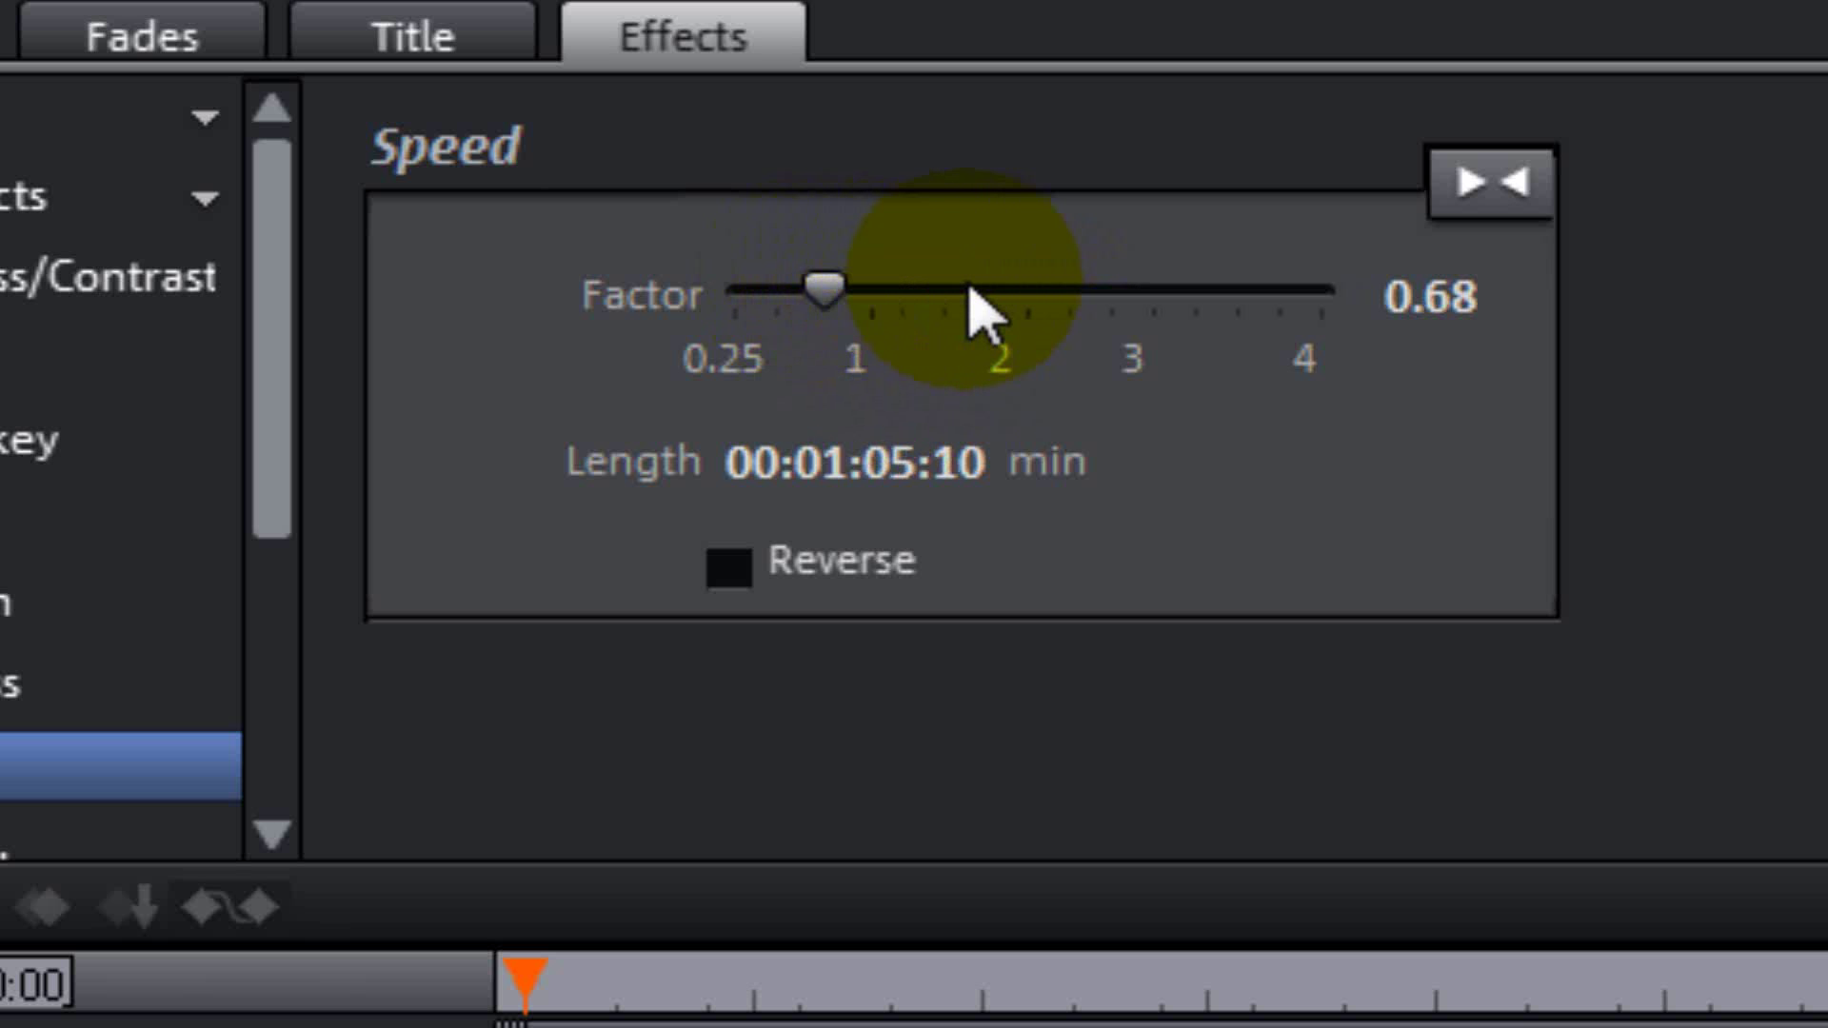
{"action": "left_click", "coordinate": [1092, 288]}
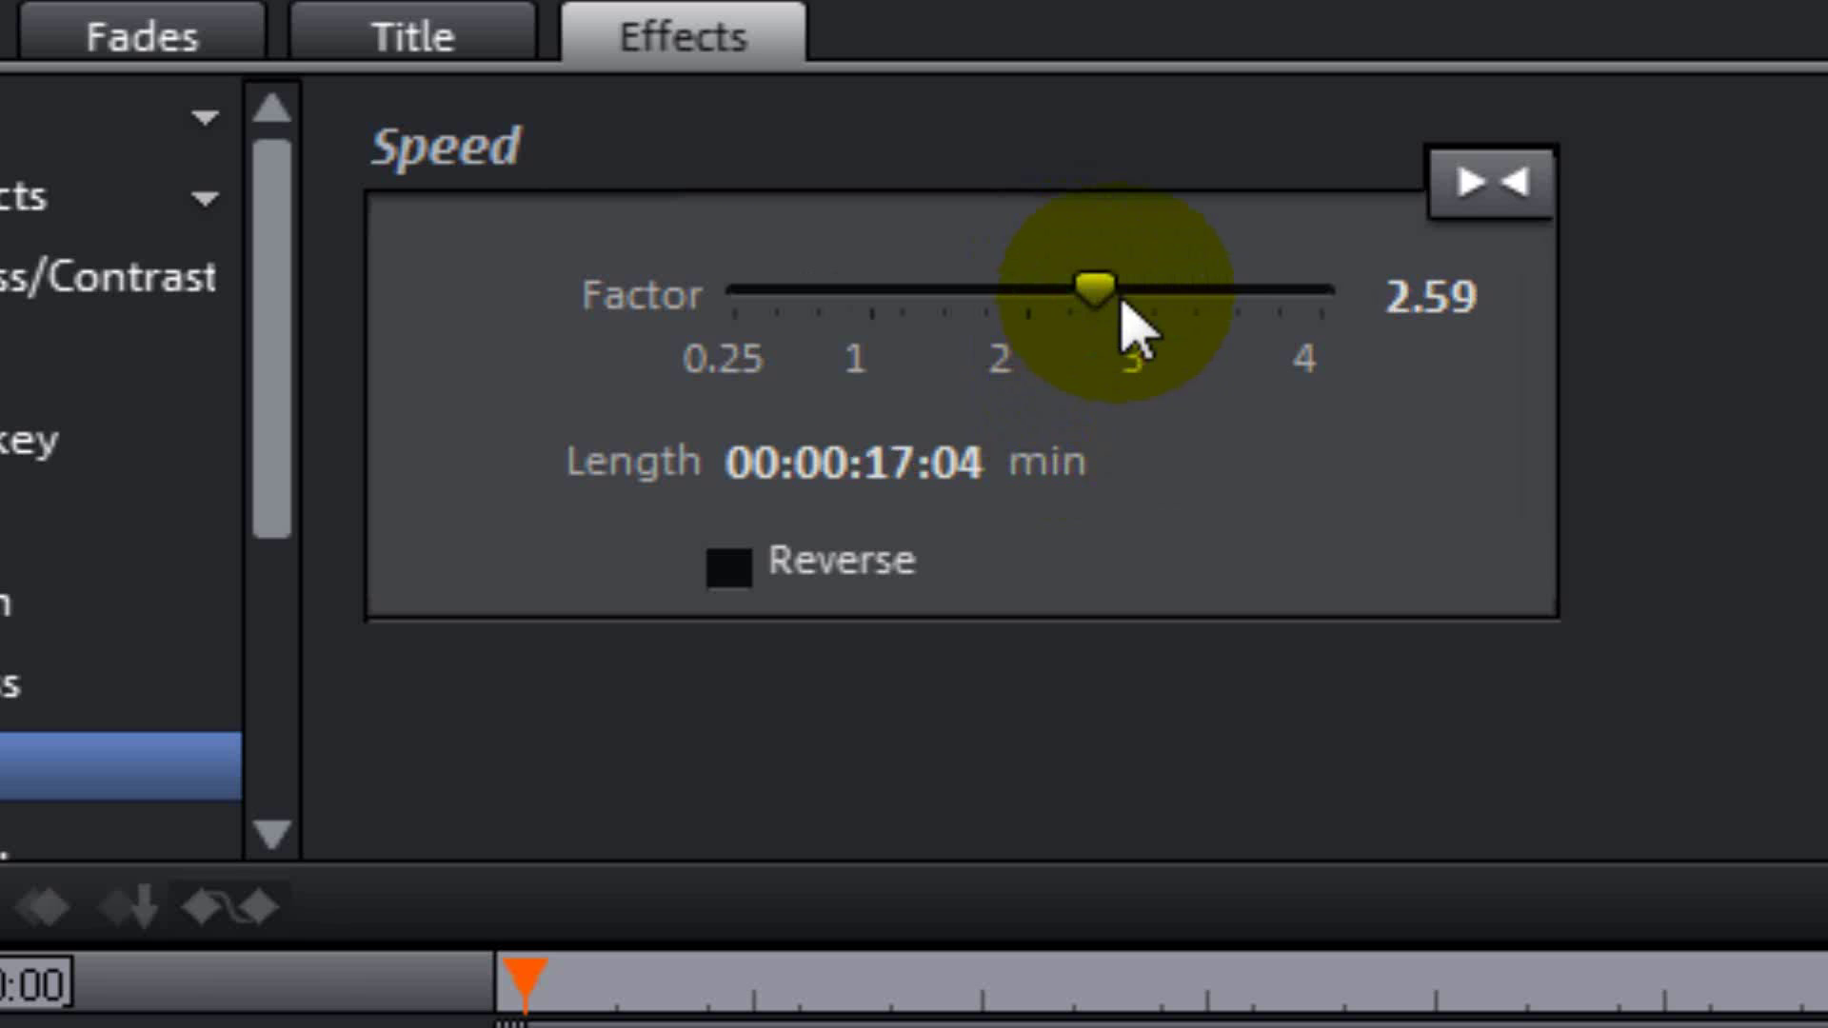
{"action": "left_click", "coordinate": [1112, 287]}
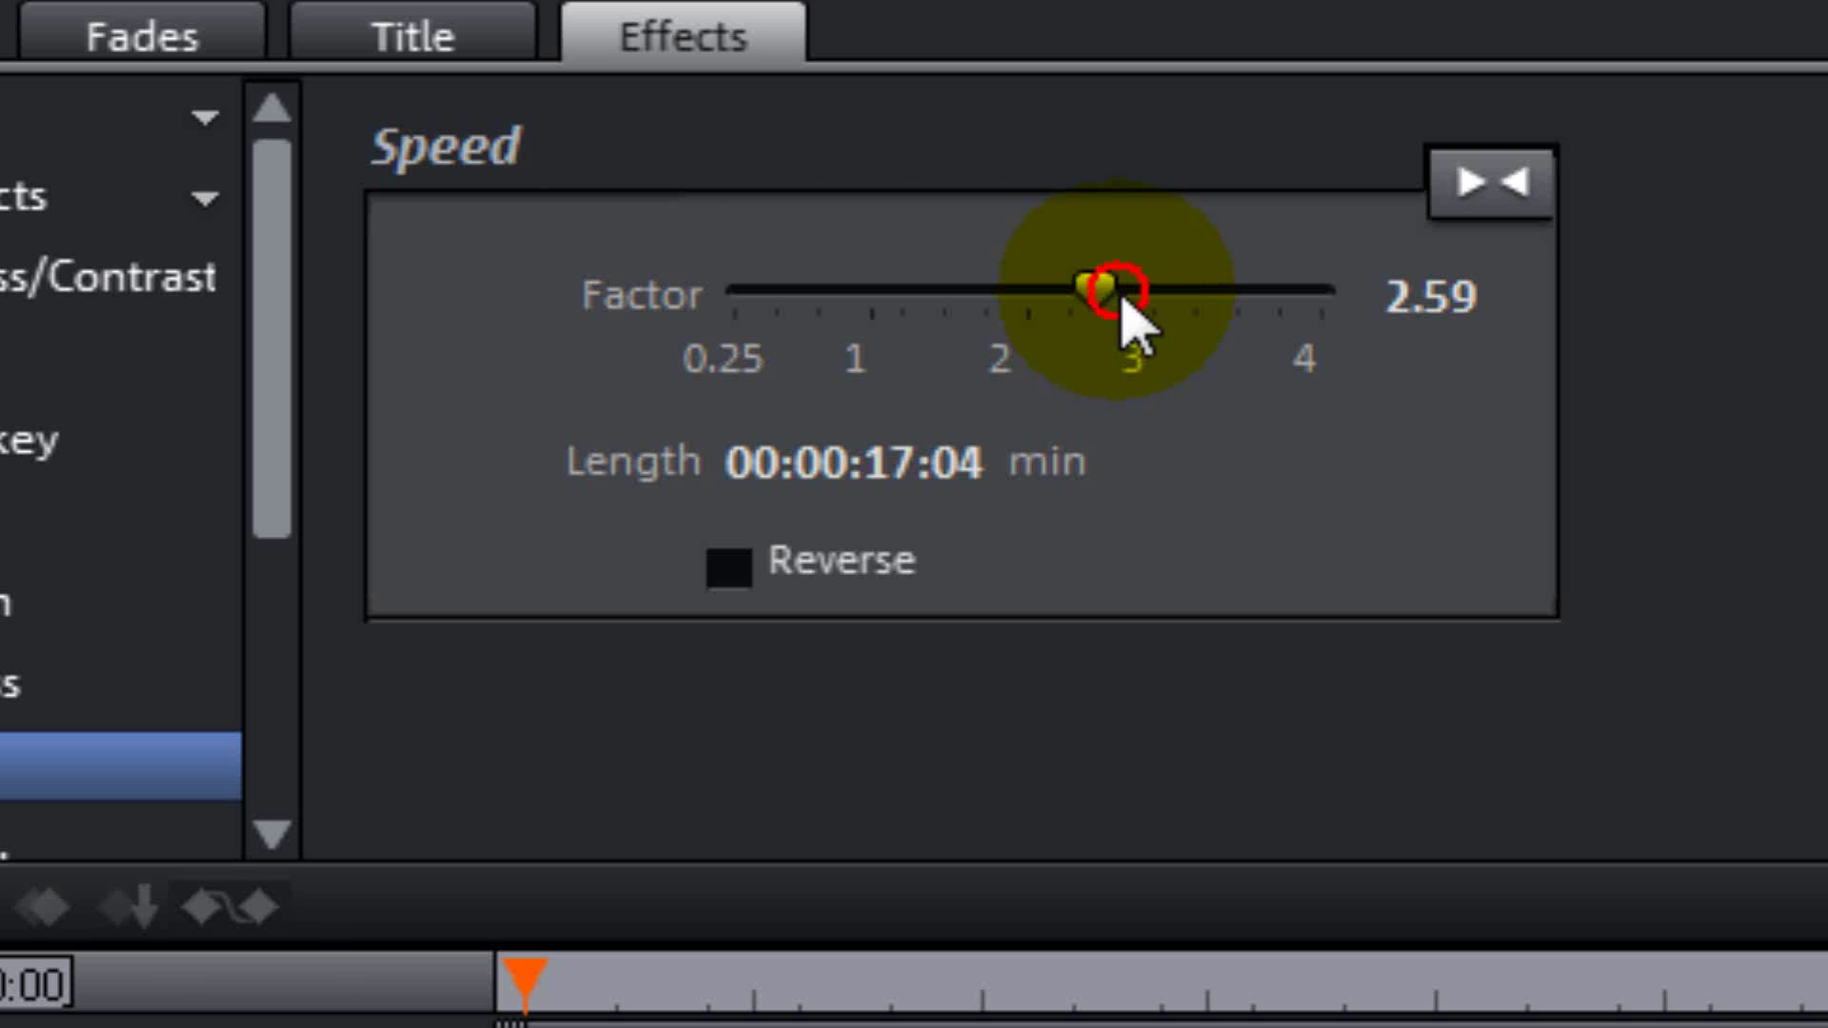
{"action": "left_click", "coordinate": [1312, 289]}
{"action": "left_click", "coordinate": [1322, 283]}
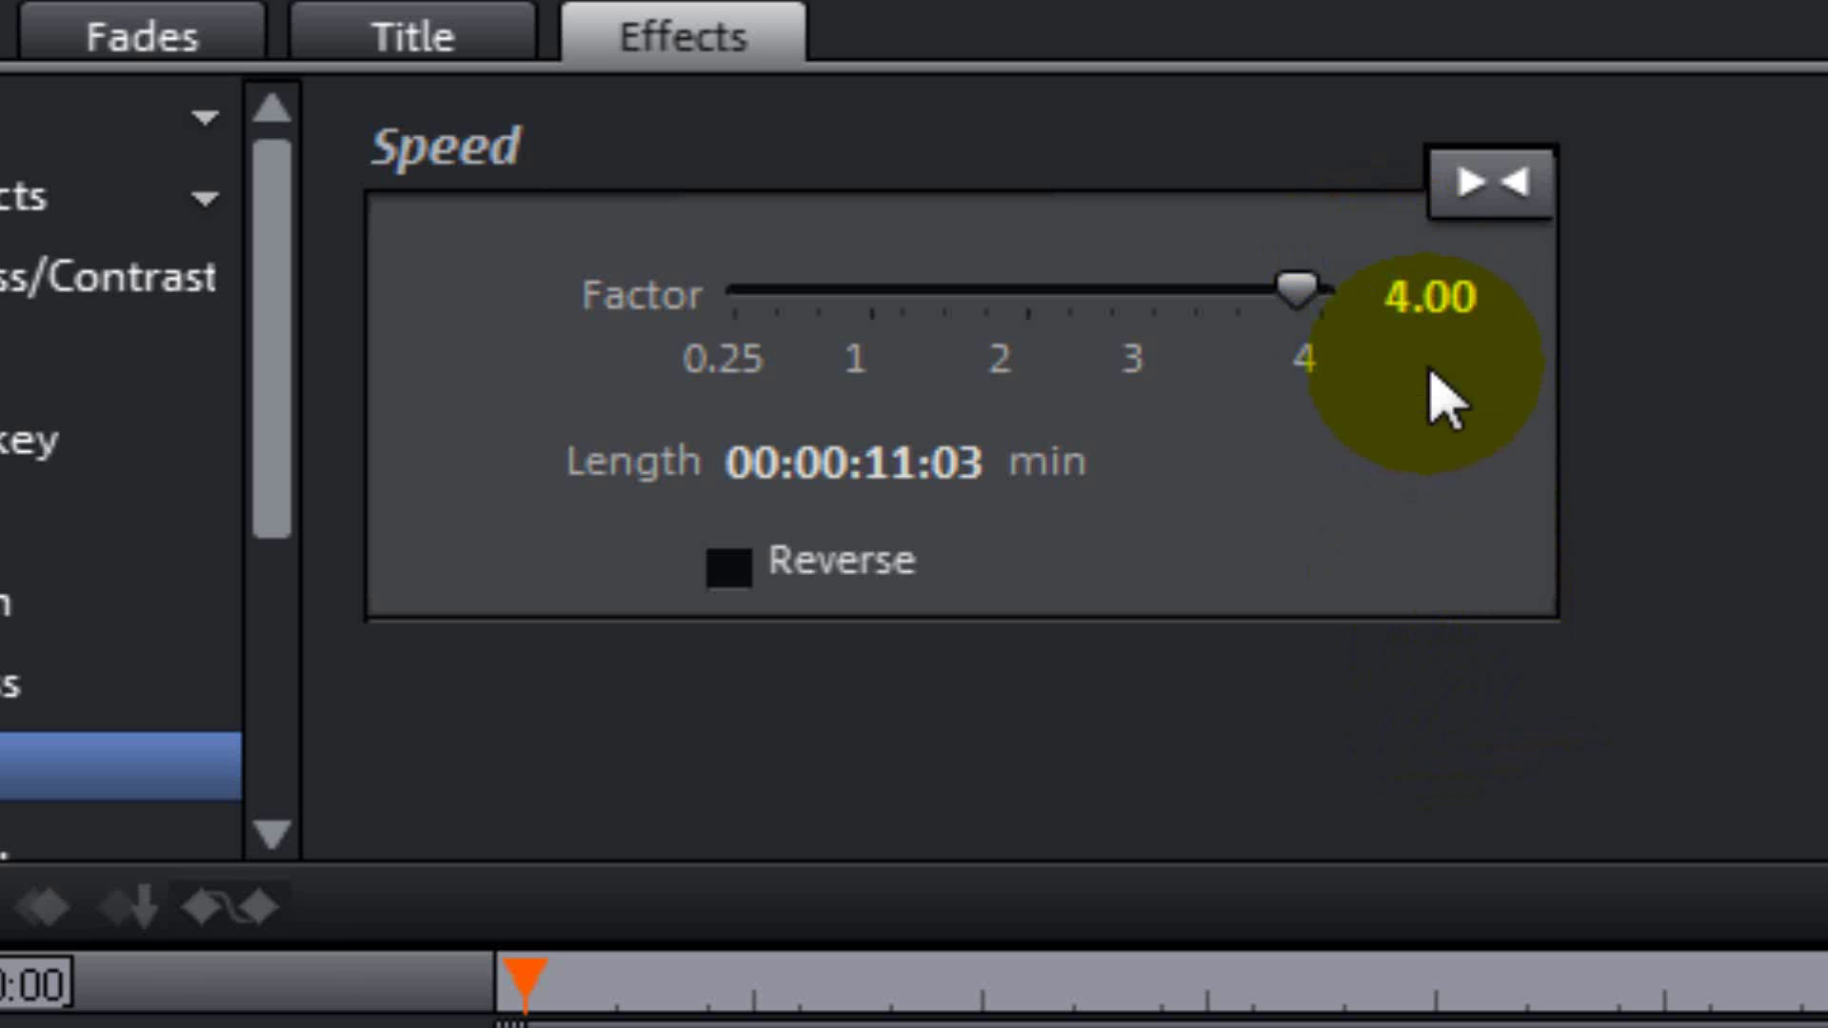
Enter 10 as the Speed factor value.
{"action": "left_click_drag", "start_coordinate": [1391, 295], "coordinate": [1498, 294]}
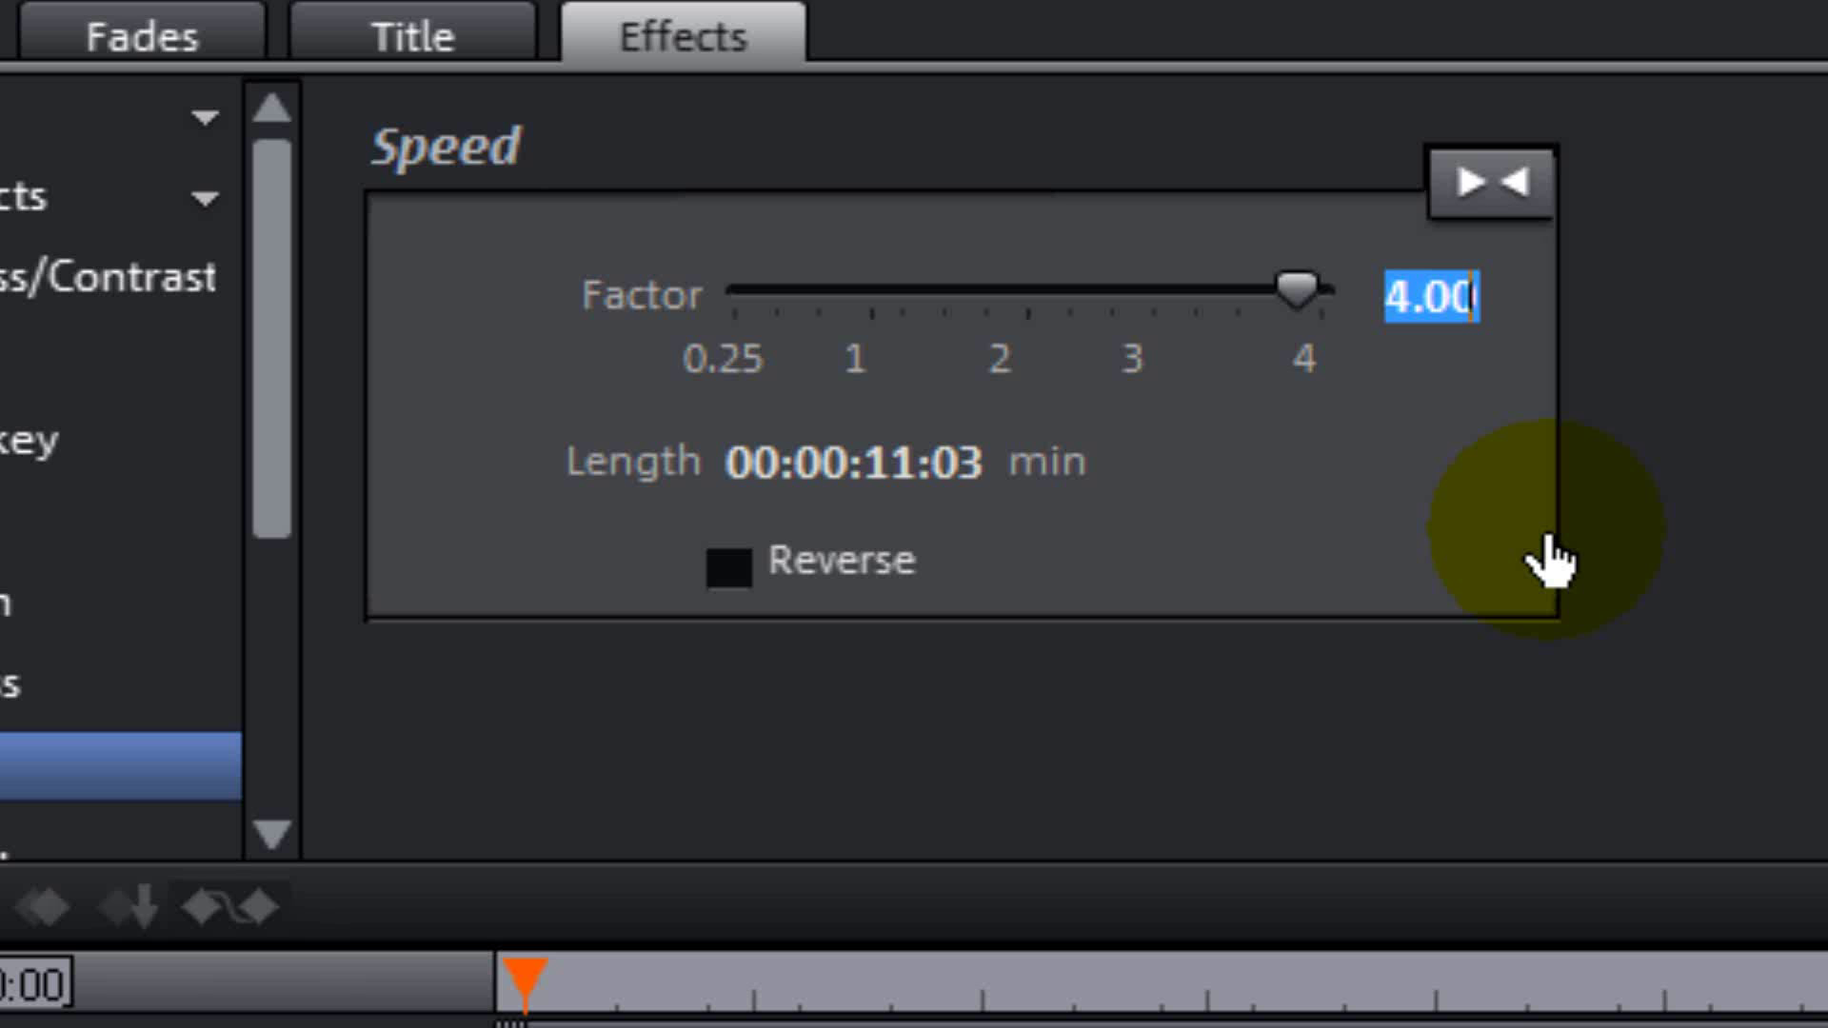
{"action": "type", "text": "10"}
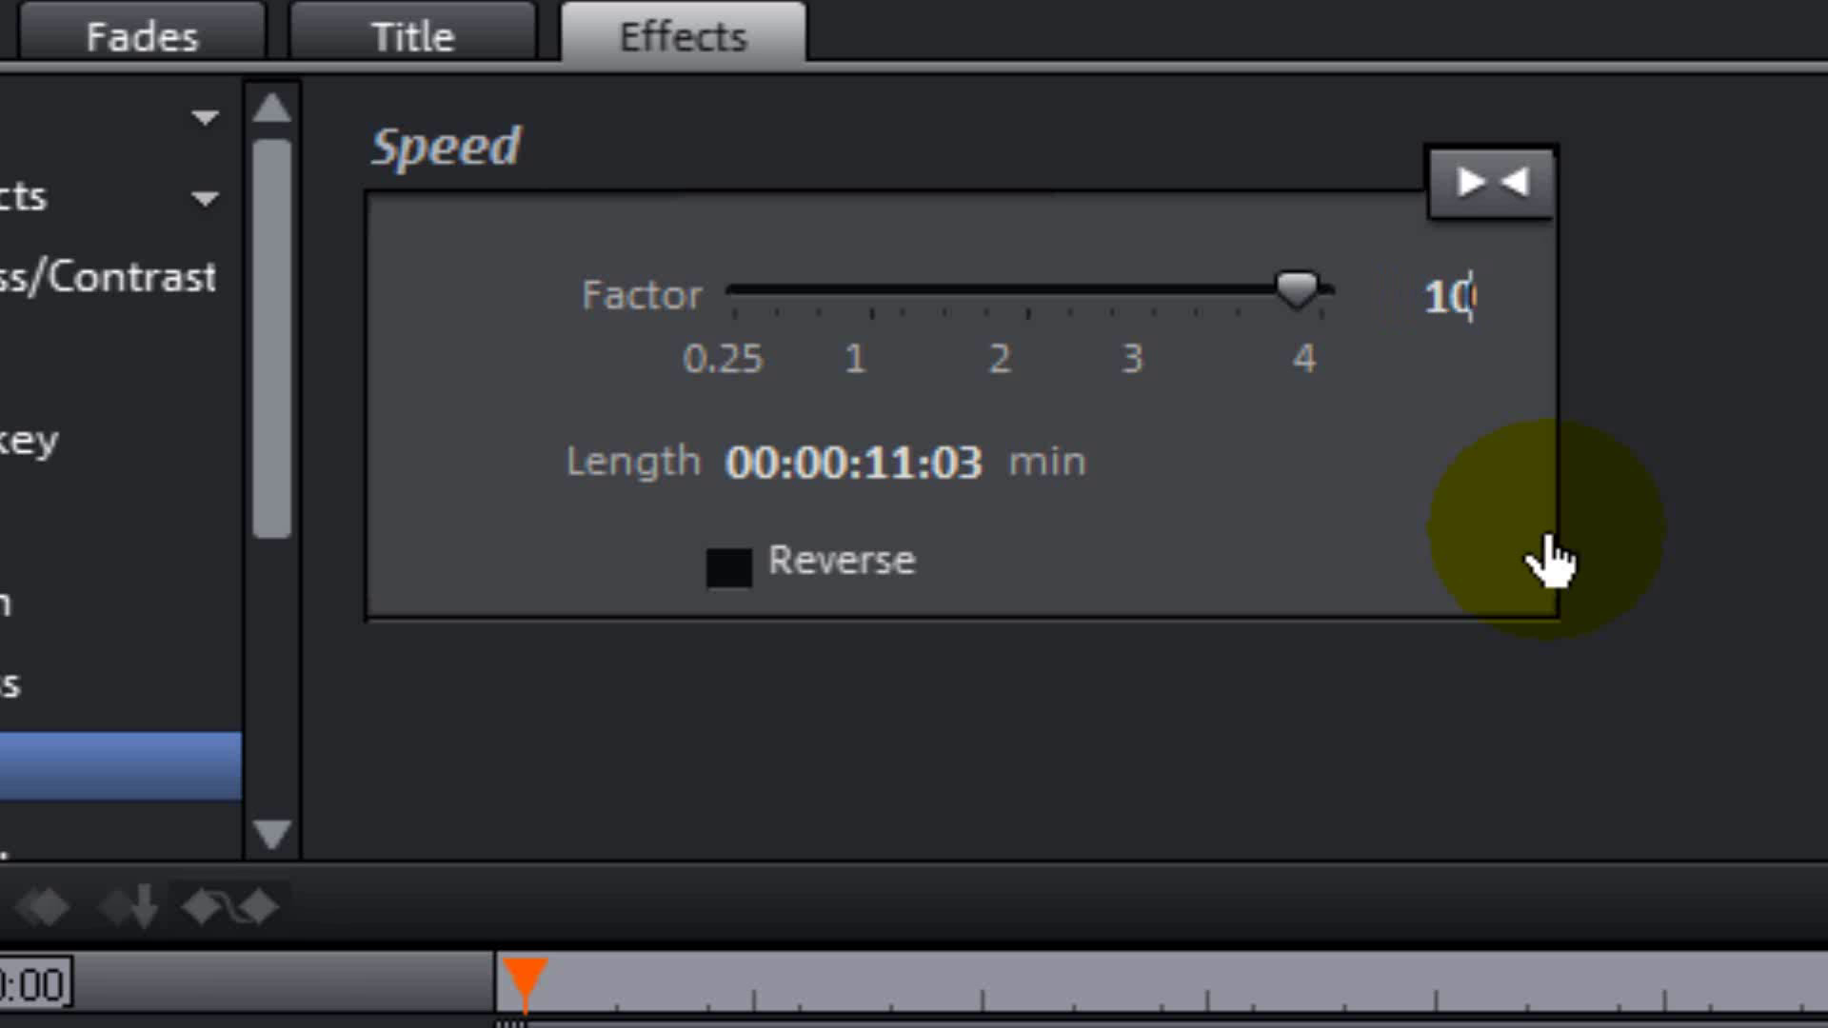
{"action": "key", "text": "Return"}
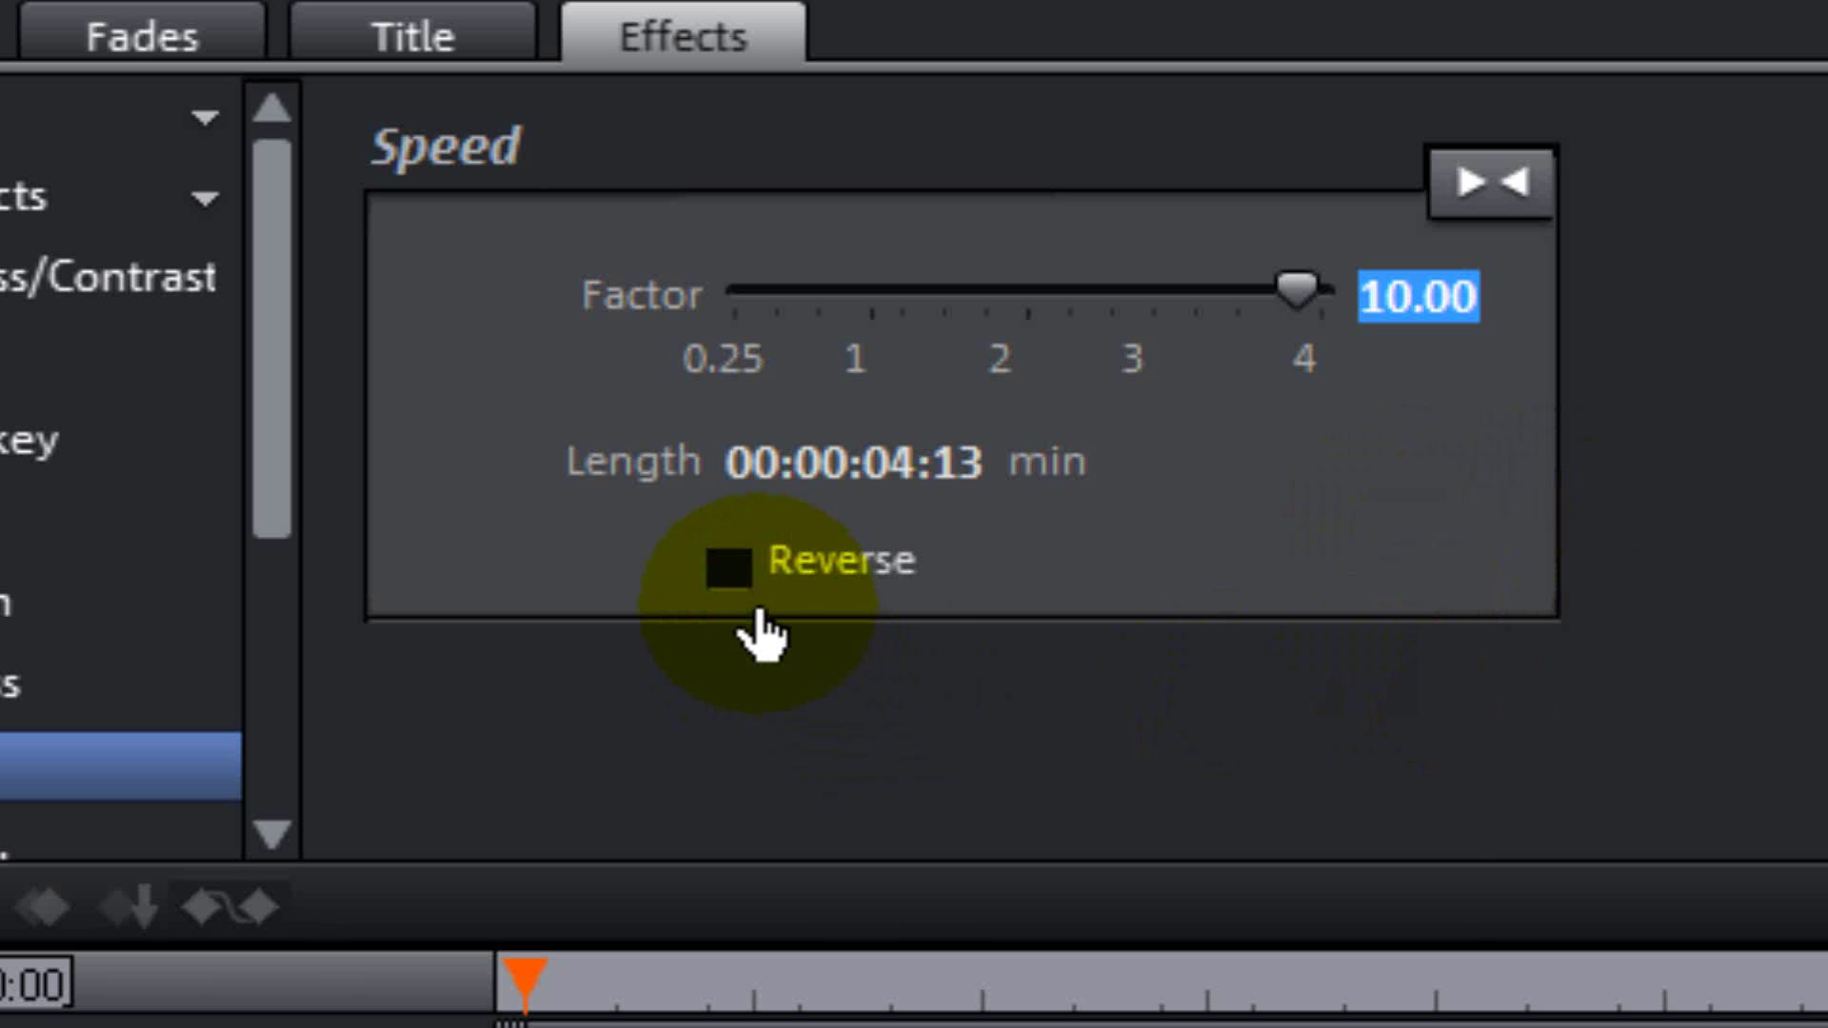
Tick Reverse and set the factor to 5, giving -5.00 and length 00:00:08:27.
{"action": "left_click", "coordinate": [729, 570]}
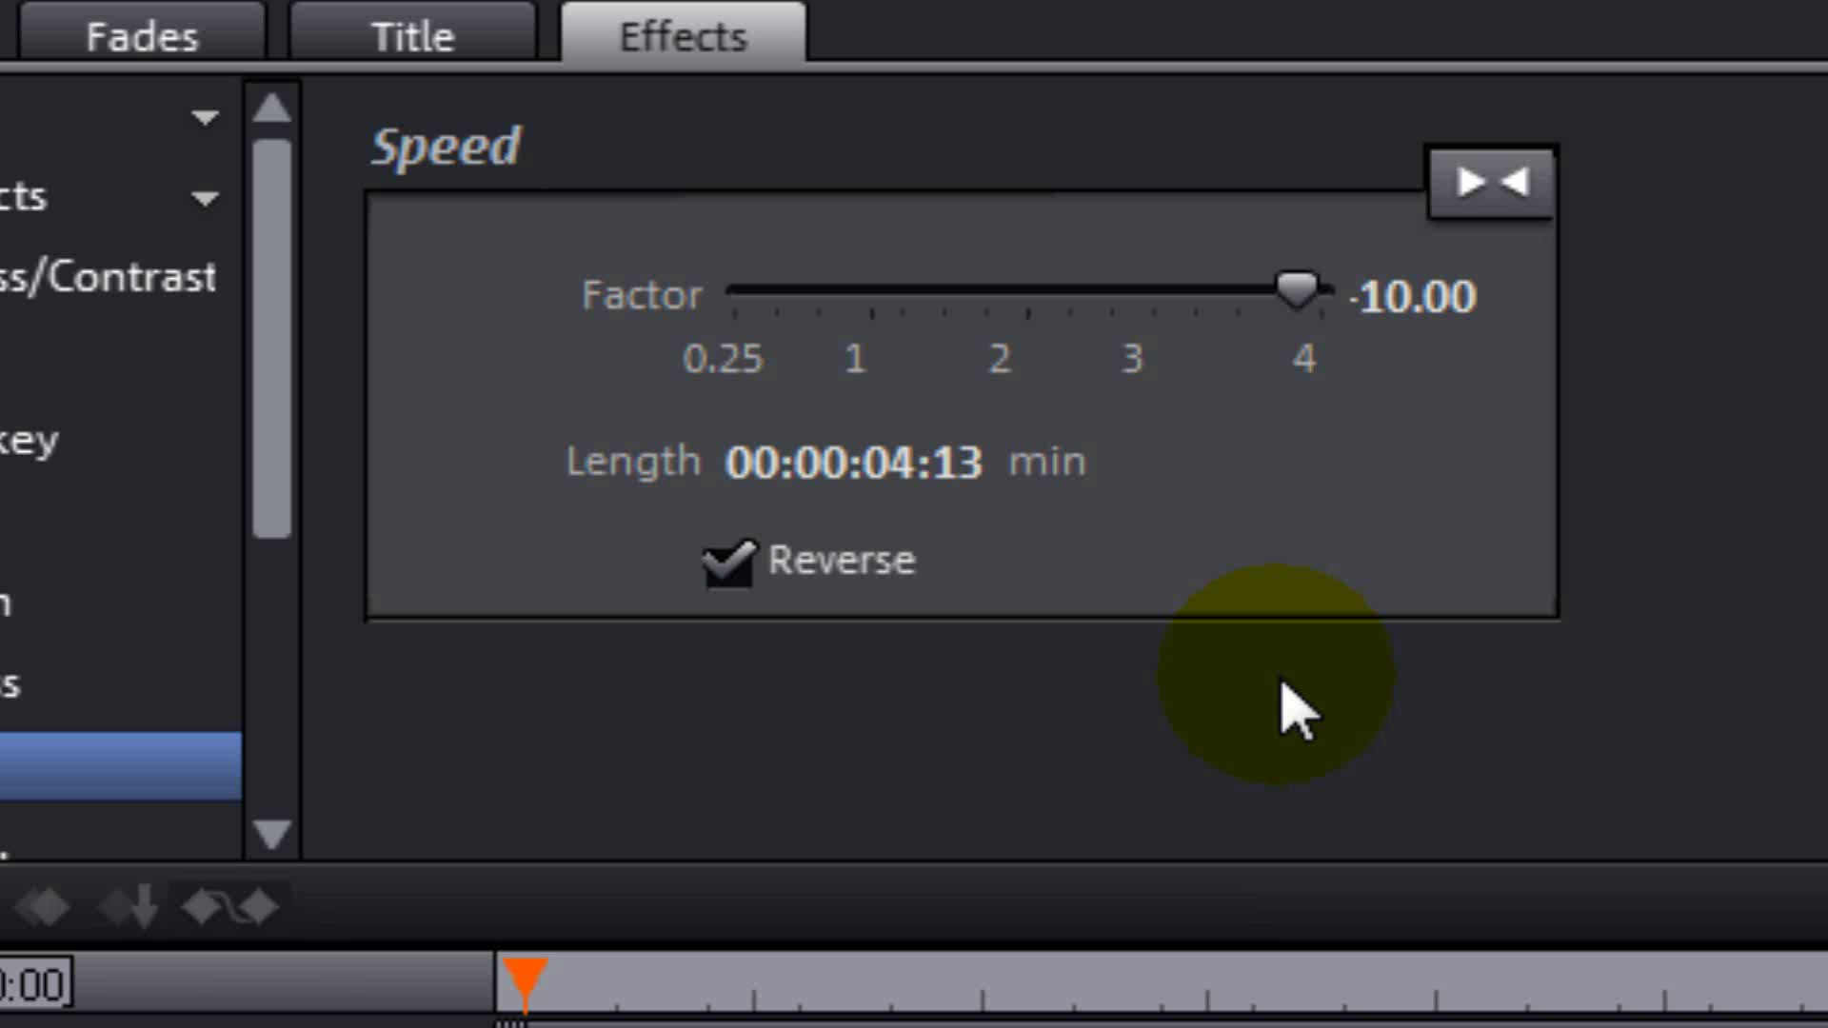
{"action": "left_click_drag", "start_coordinate": [1367, 290], "coordinate": [1538, 323]}
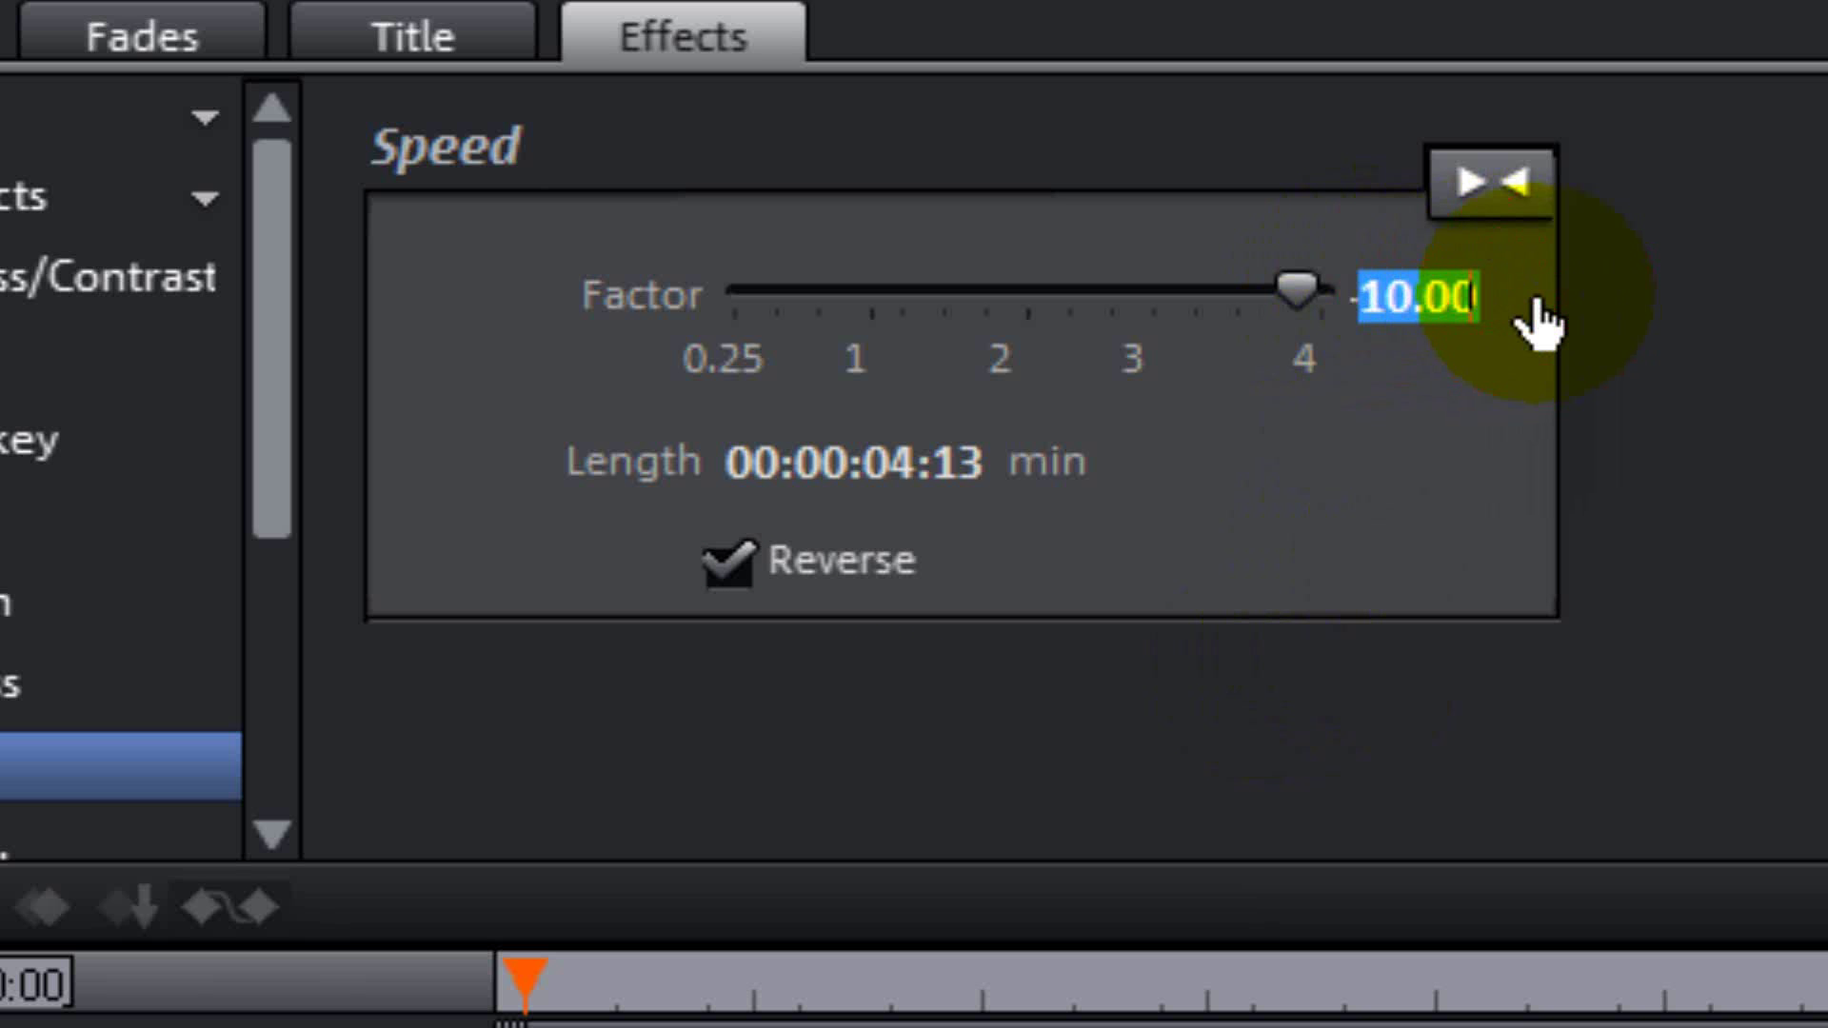
{"action": "type", "text": "5"}
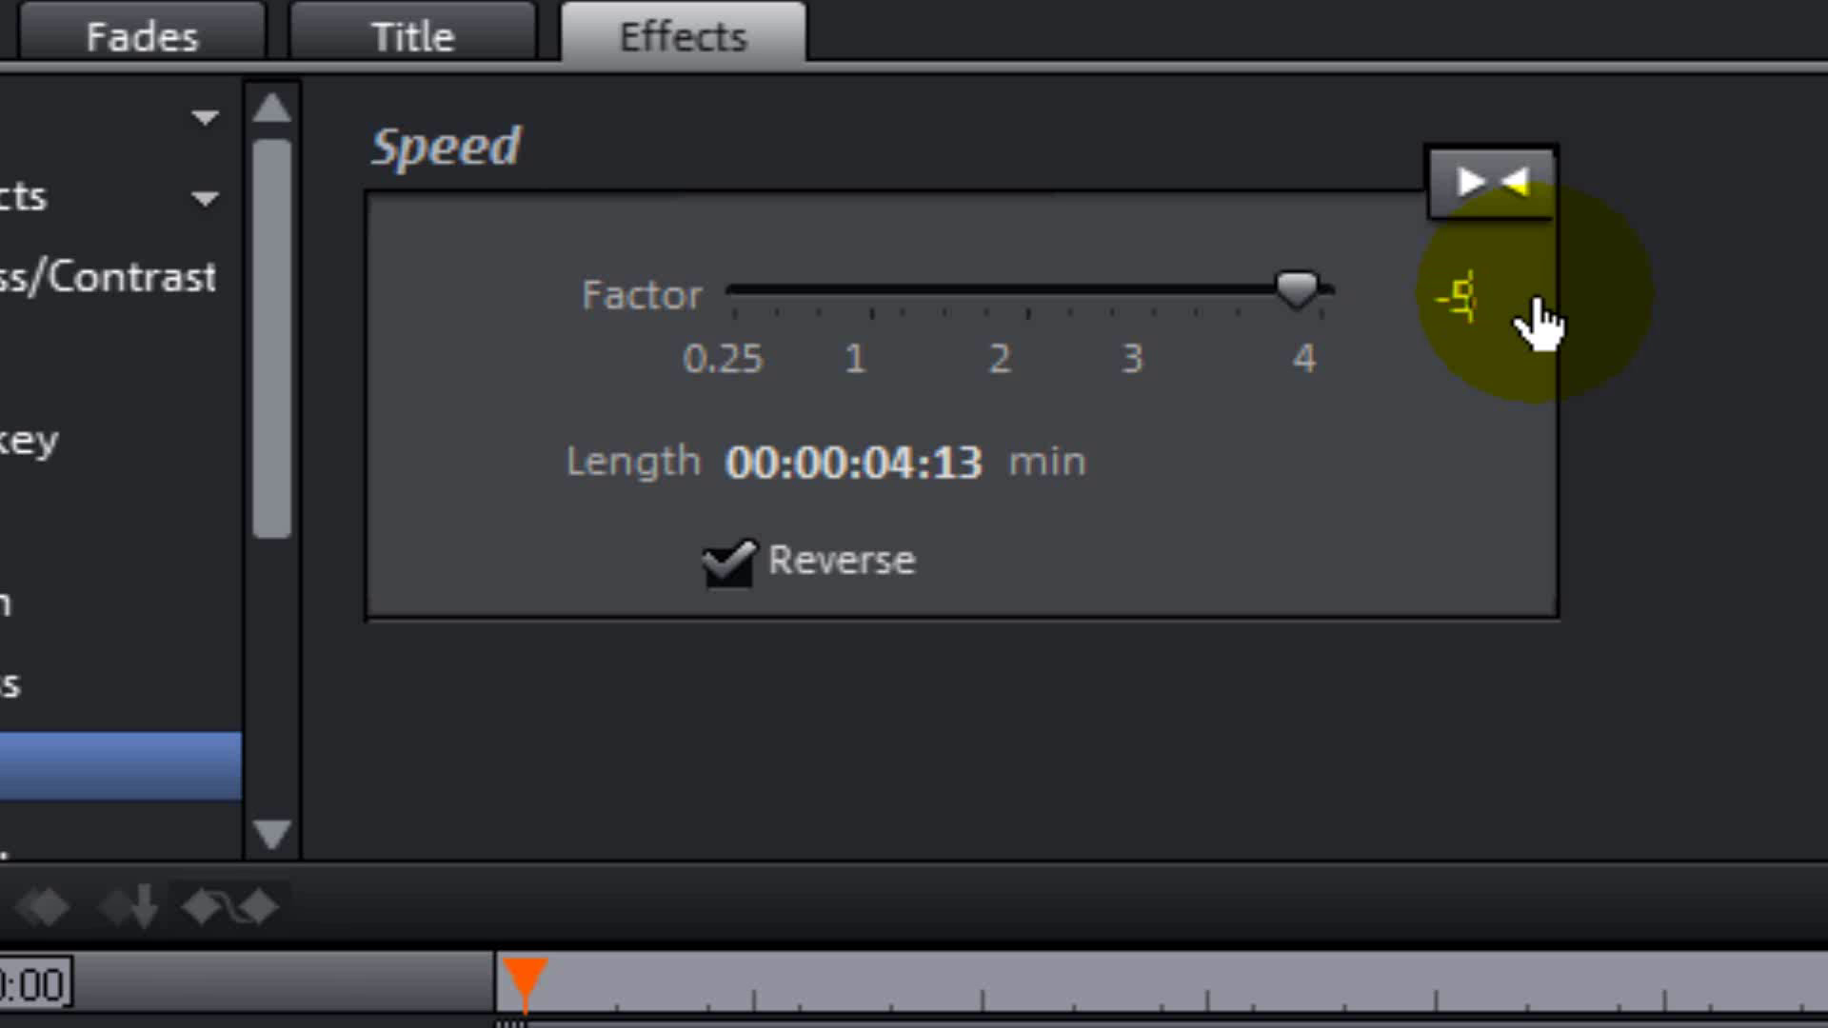
{"action": "key", "text": "Return"}
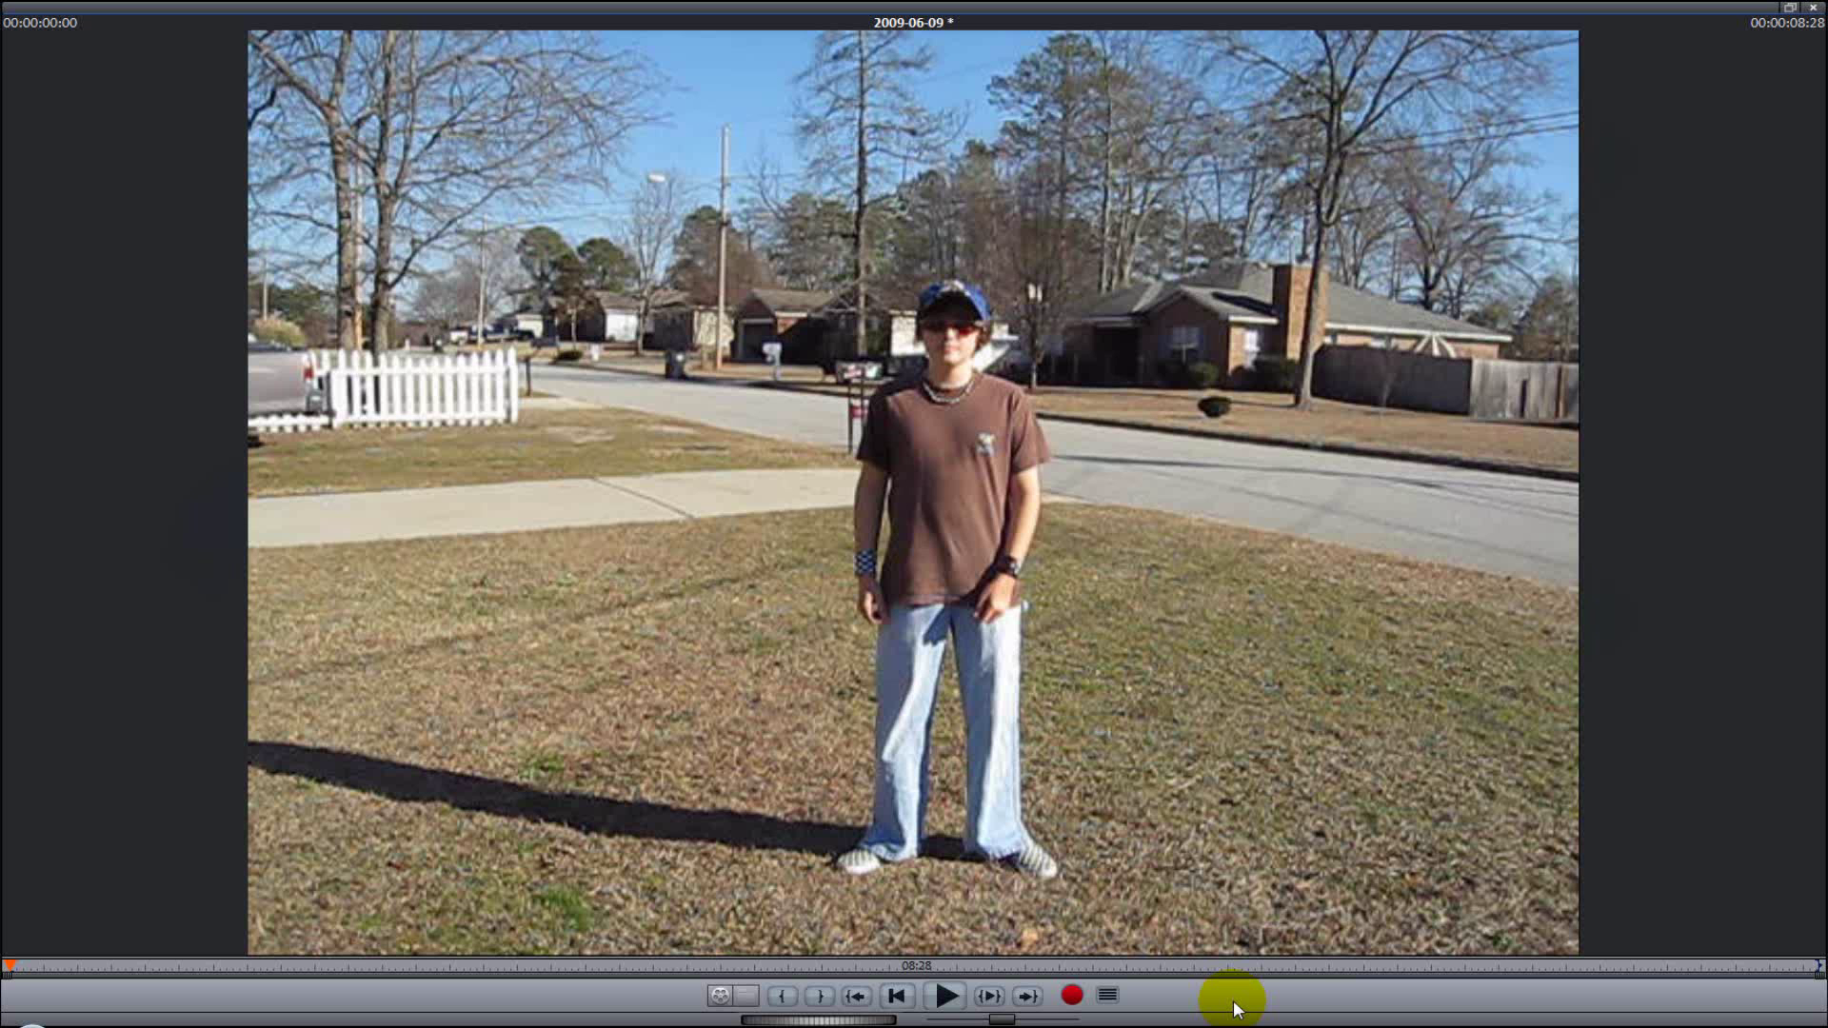
{"action": "key", "text": "Escape"}
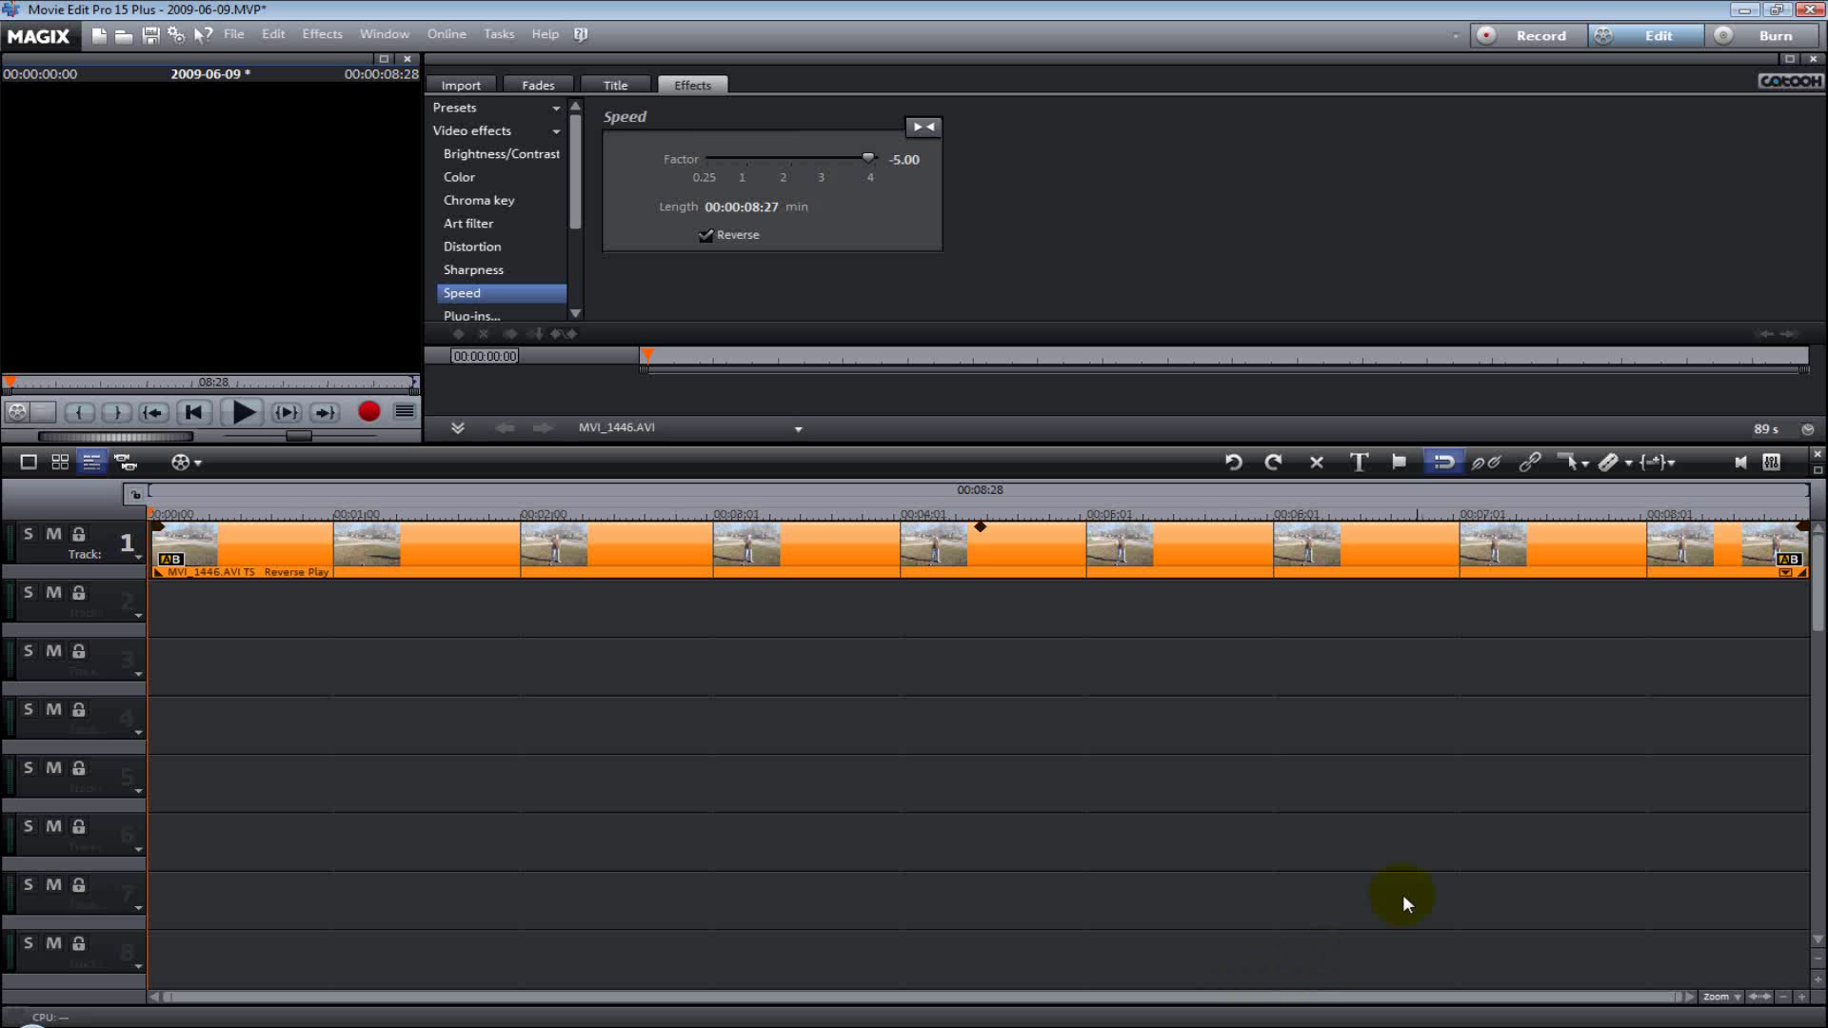
Untick Reverse so MVI_1446 plays forward at factor 5.00, then select the clip.
{"action": "left_click", "coordinate": [708, 236]}
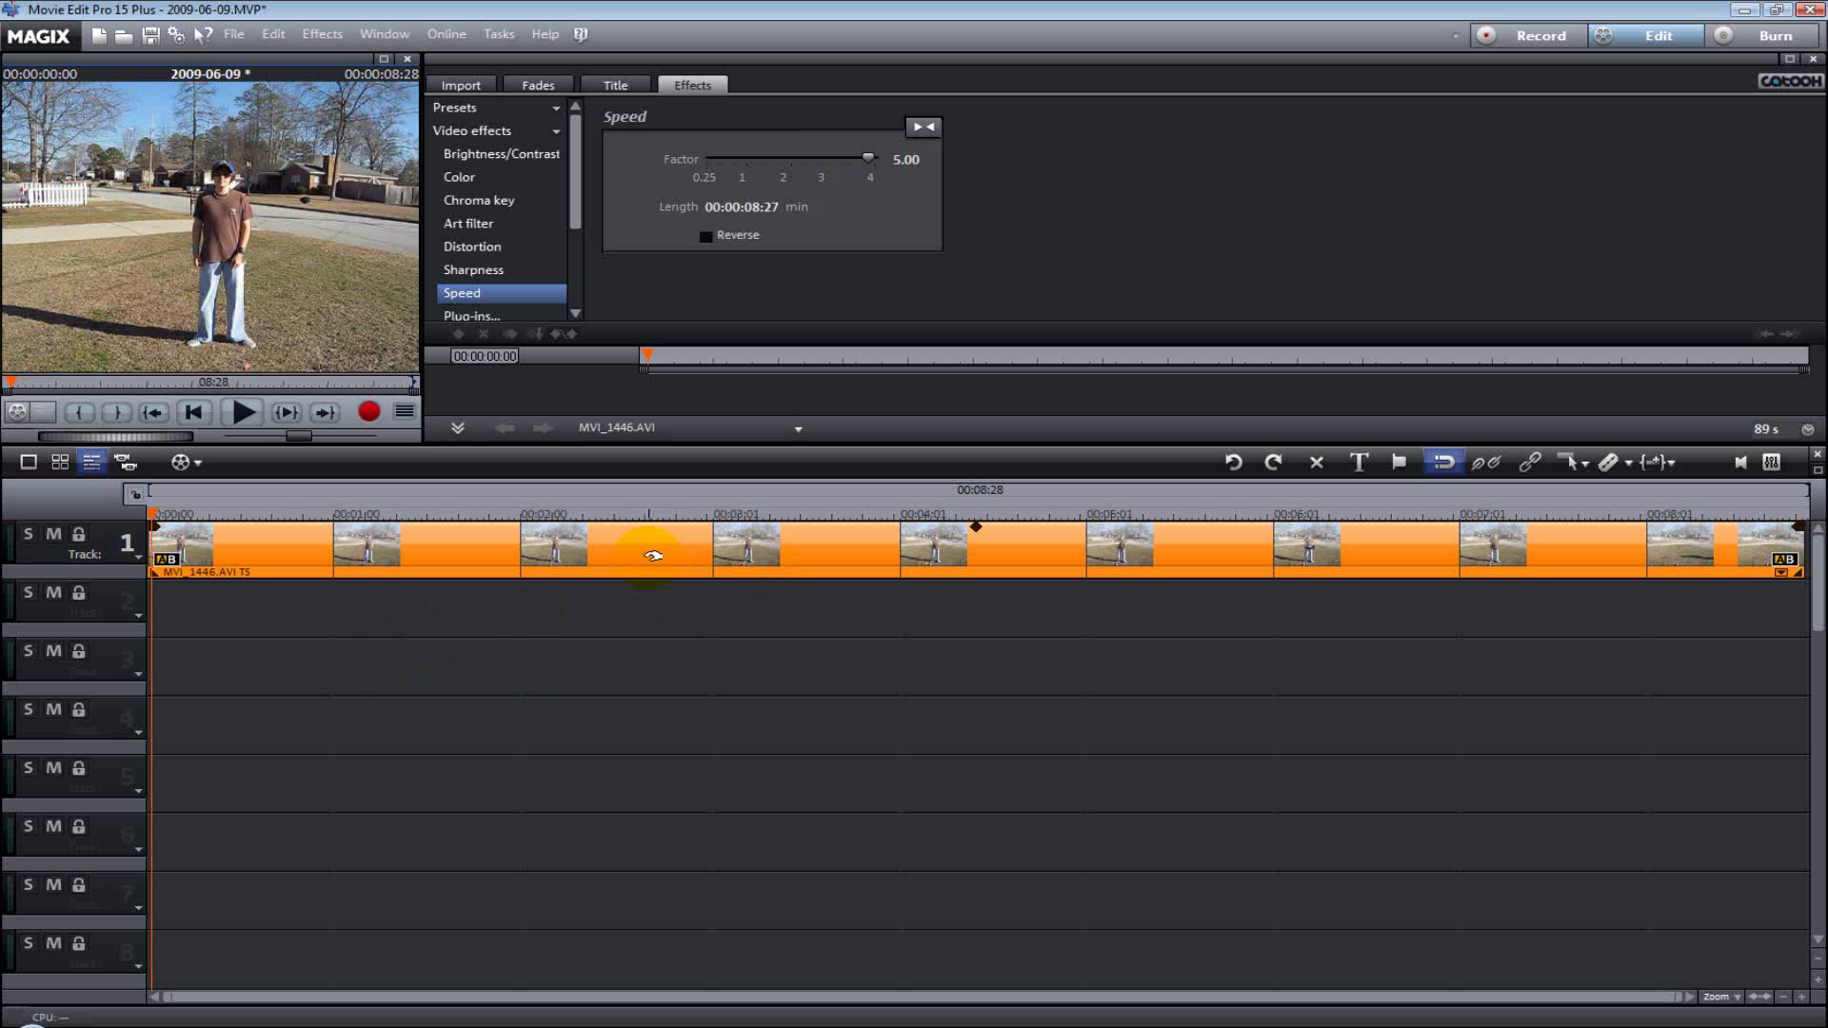
{"action": "left_click", "coordinate": [653, 556]}
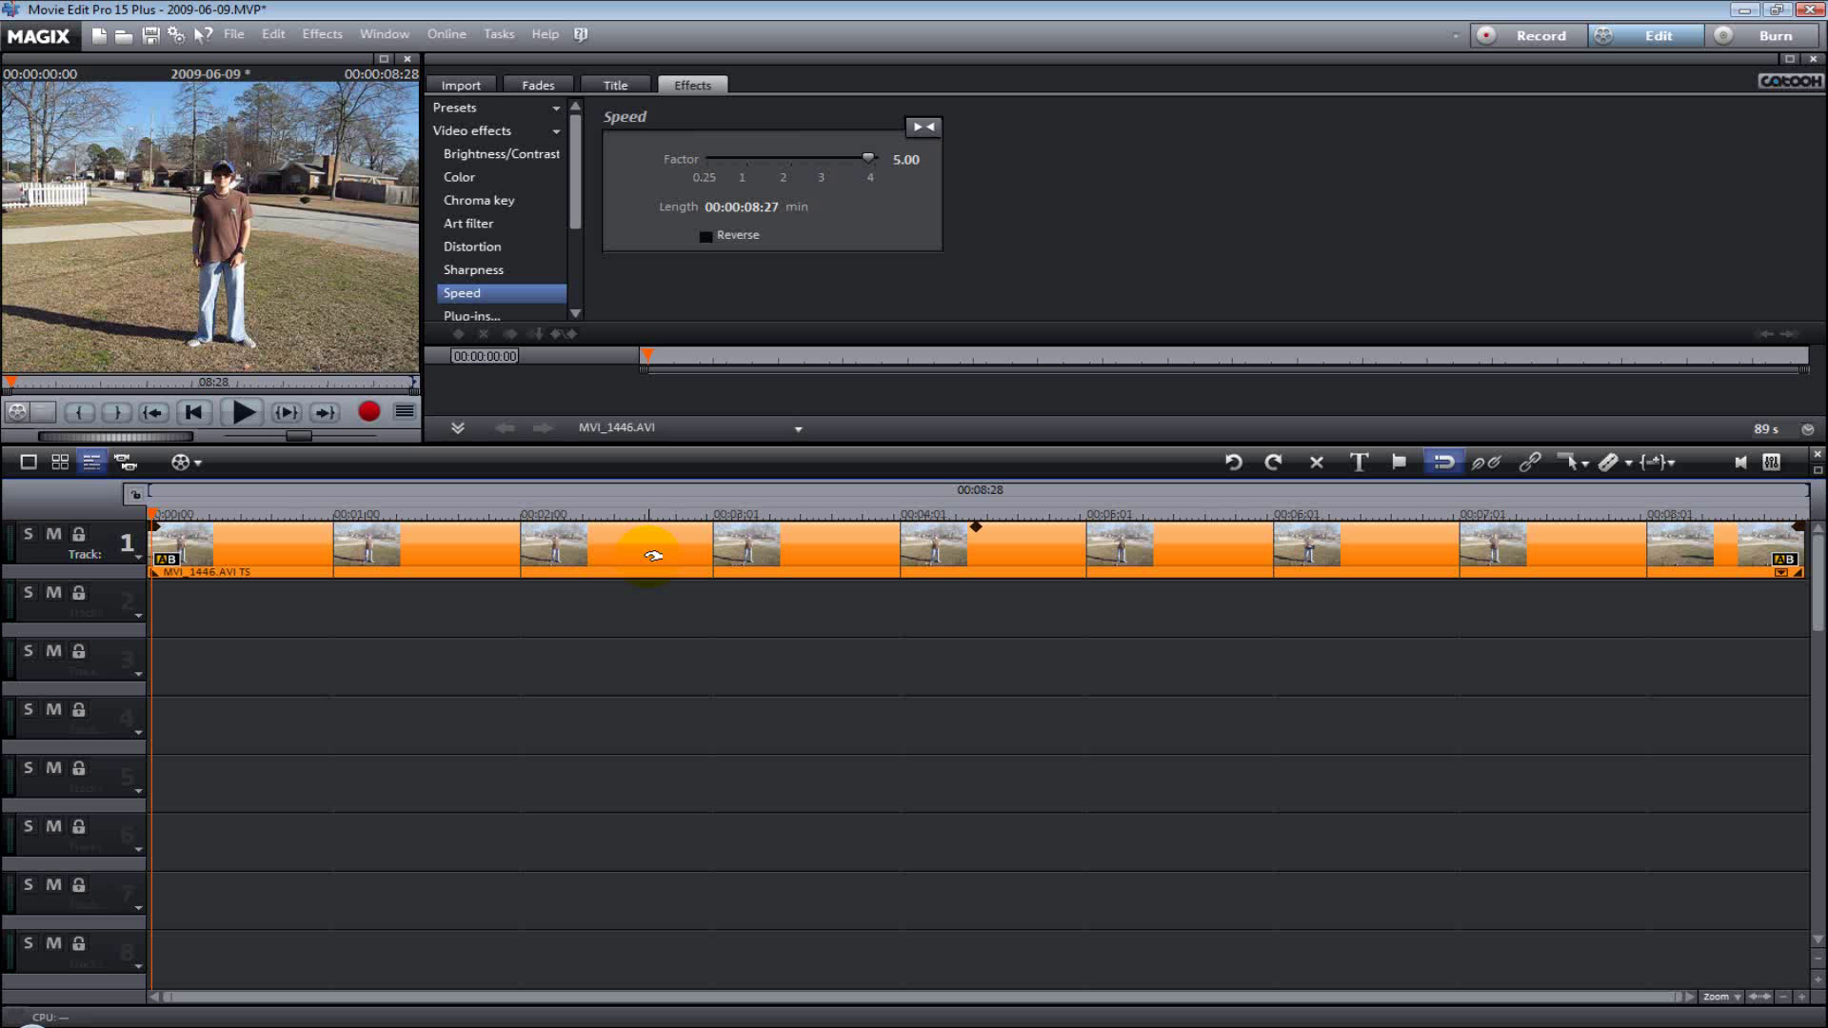